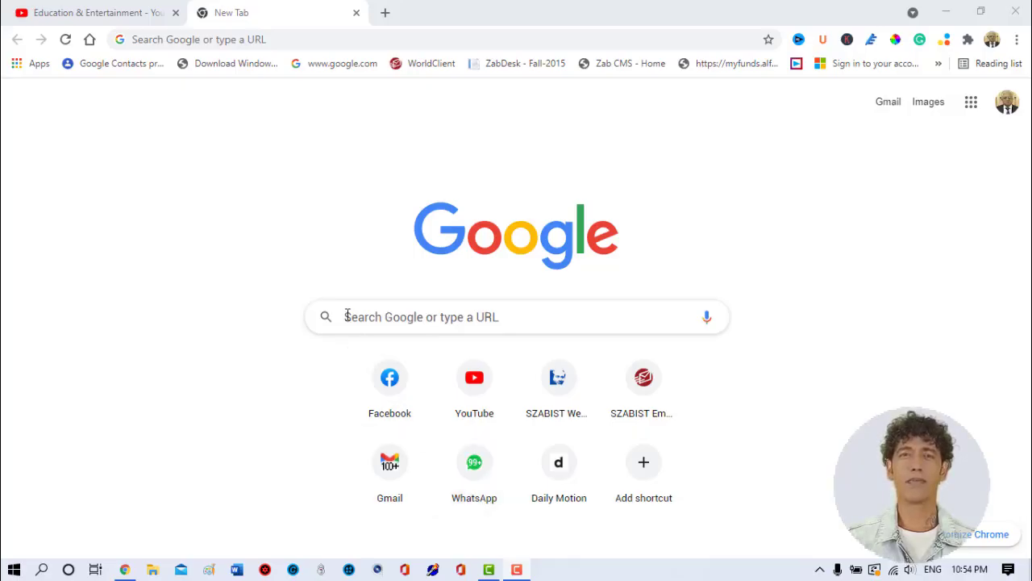
Search Google for 'balabolka free download'.
left_click(347, 316)
type("B")
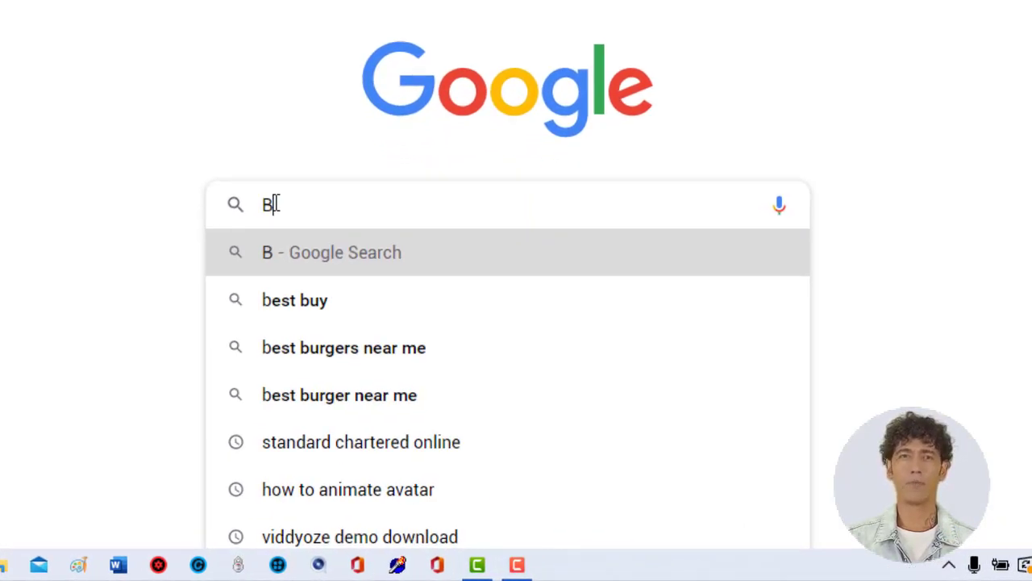
type("alabo")
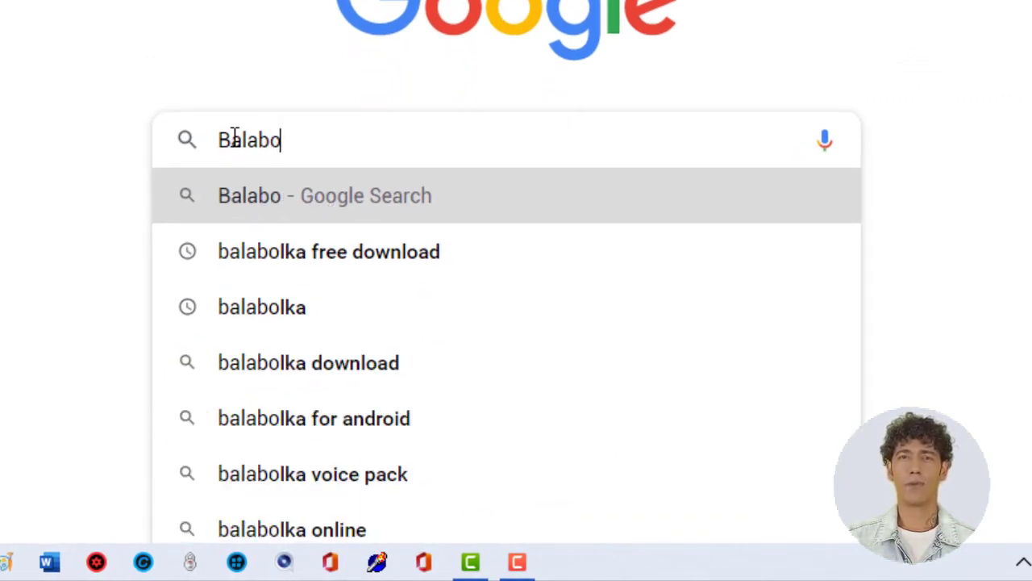
type("ka")
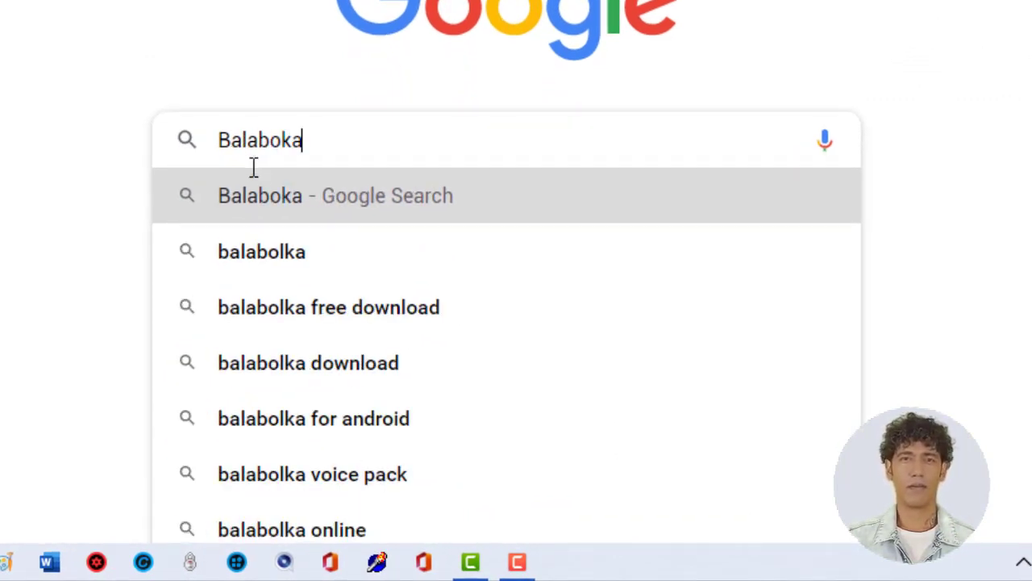
left_click(298, 316)
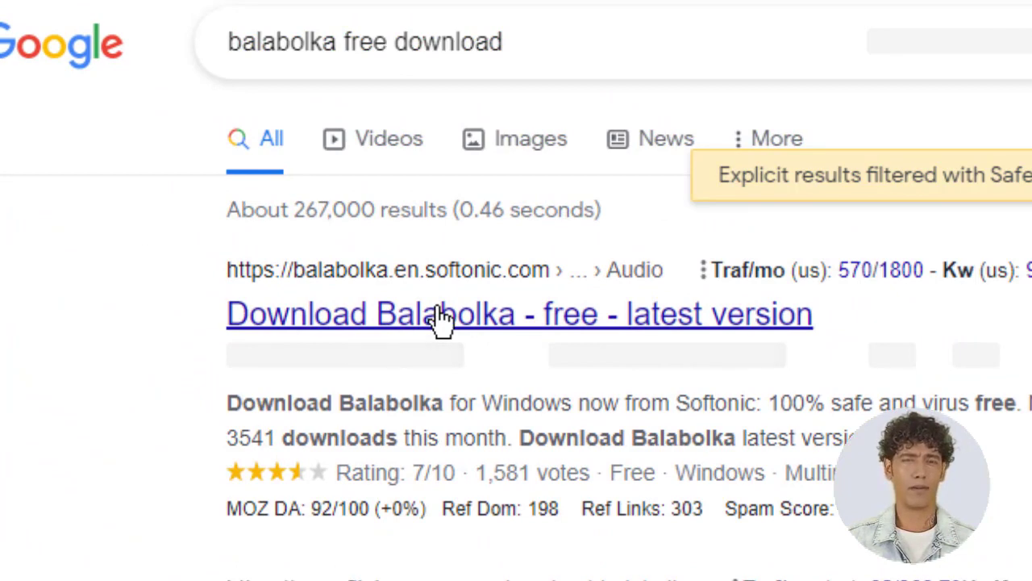
Open the Softonic Balabolka page and start the Free Download for PC.
left_click(438, 315)
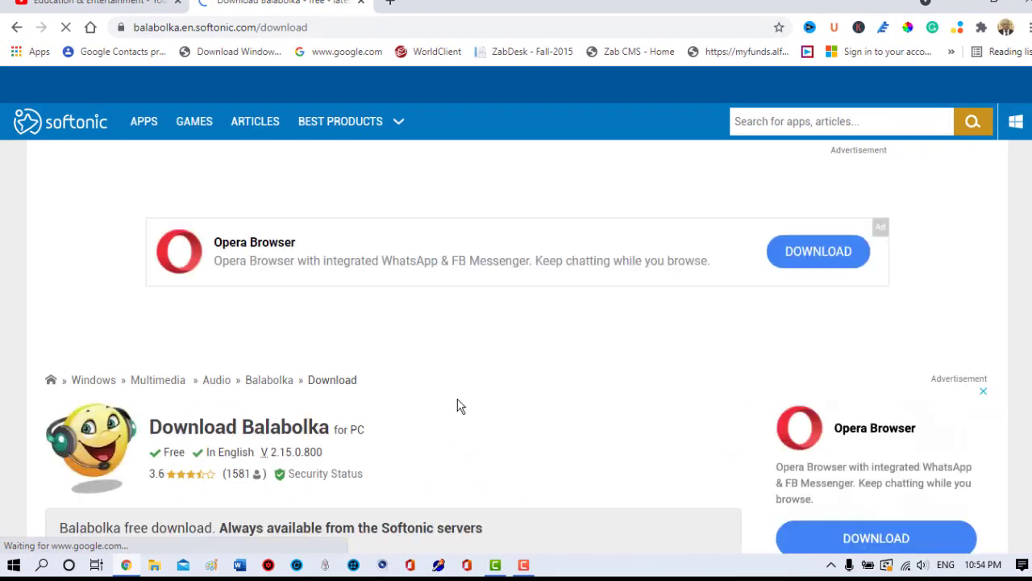
scroll(458, 406, "down", 6)
scroll(458, 405, "up", 3)
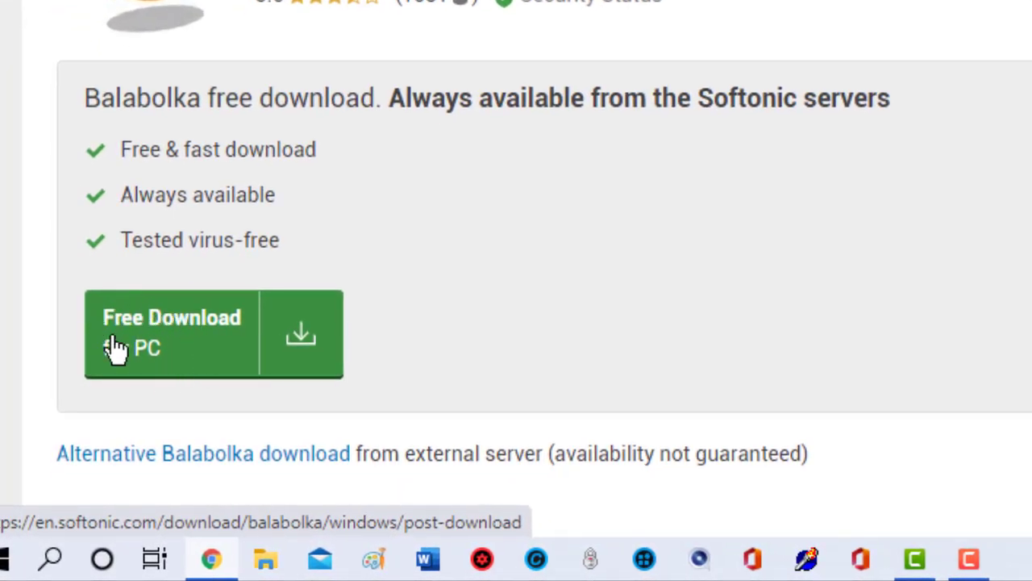
left_click(165, 361)
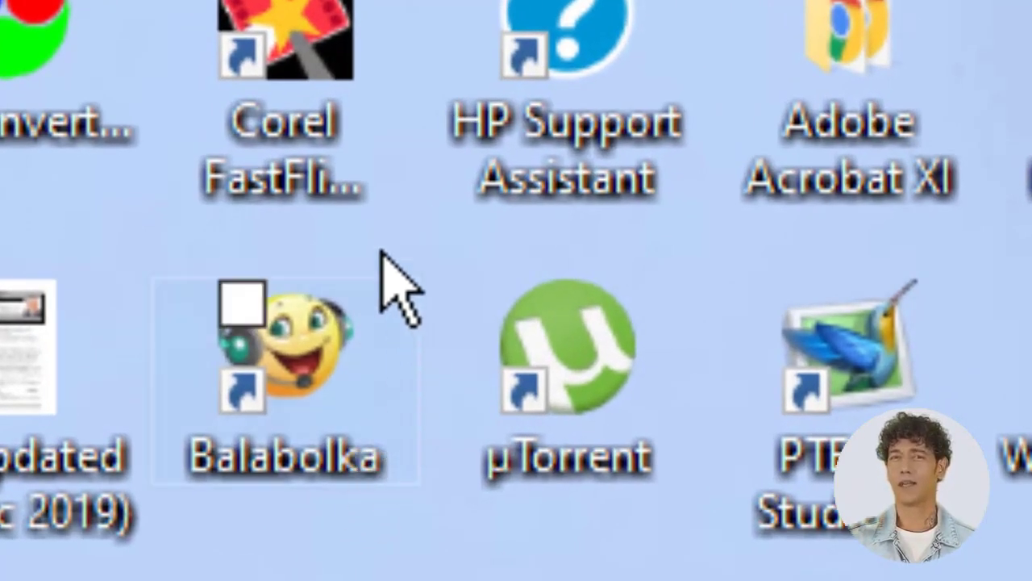
Launch Balabolka from its desktop shortcut and open the Tools menu.
double_click(166, 357)
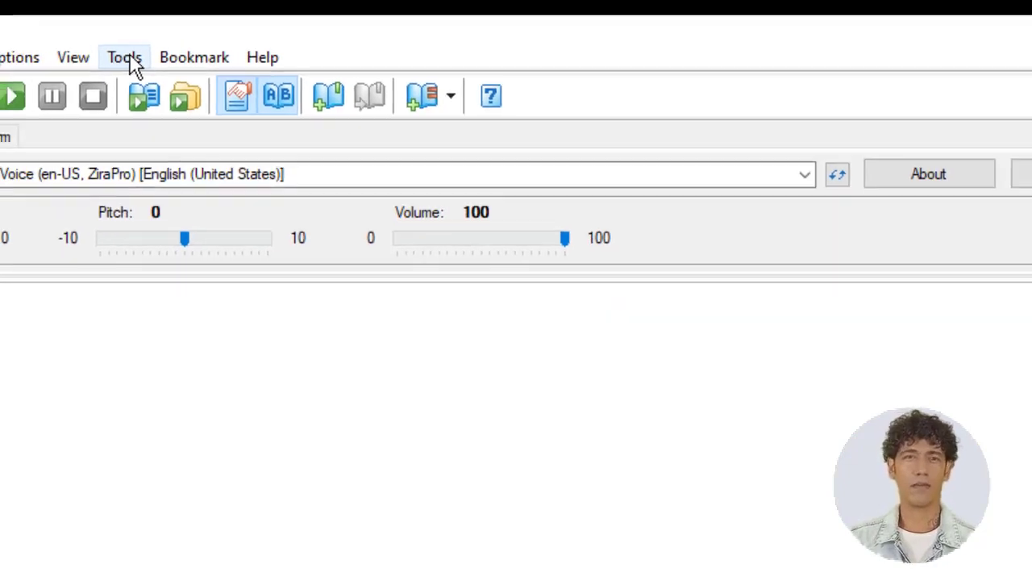
left_click(129, 60)
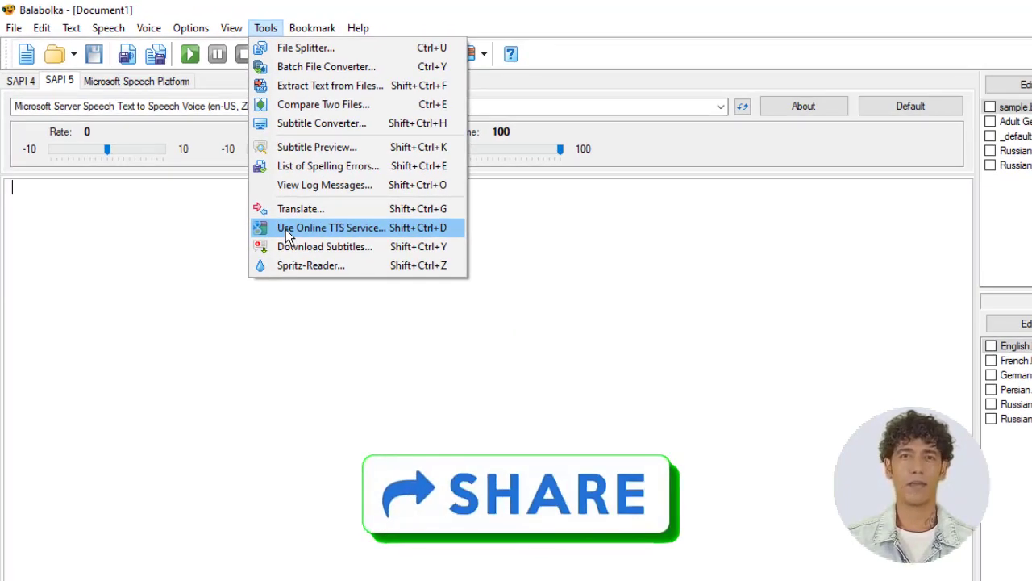
Open Use Online TTS Service in Text files batch mode and show the audio format list.
left_click(300, 229)
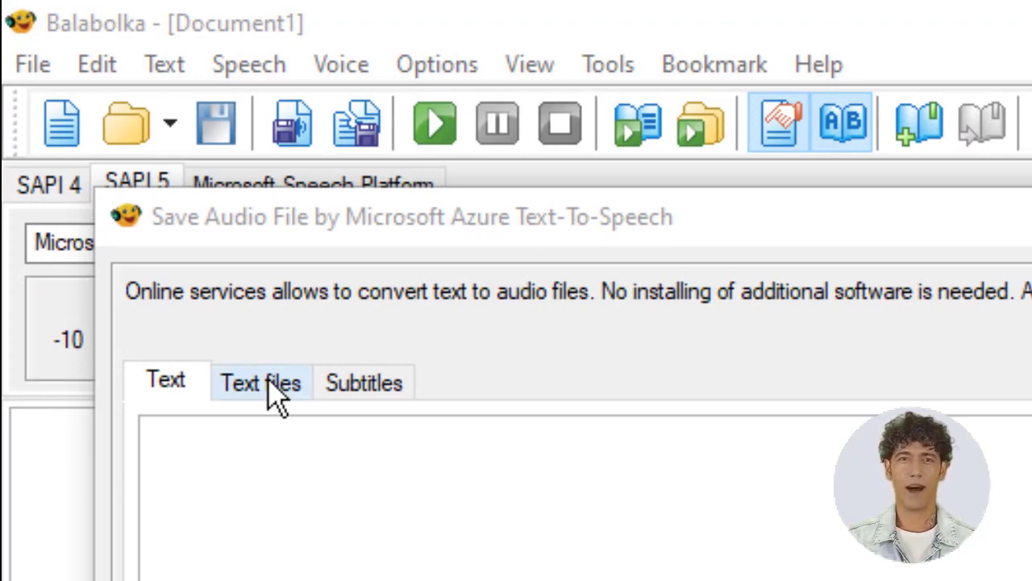
left_click(103, 149)
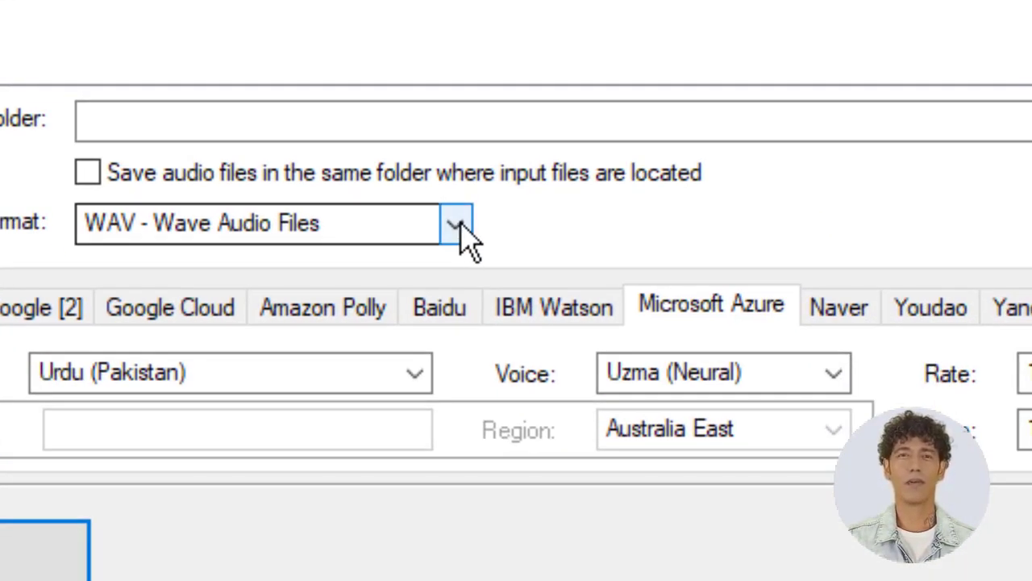
left_click(457, 226)
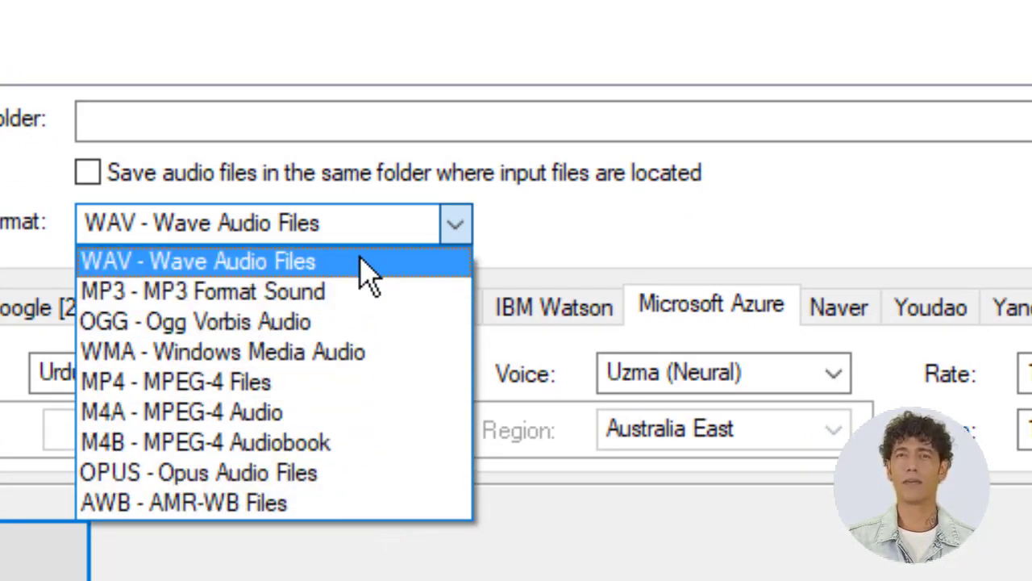
Choose MP3 output and view the Google [1], Google [2], Google Cloud, Amazon Polly and Baidu options.
left_click(371, 291)
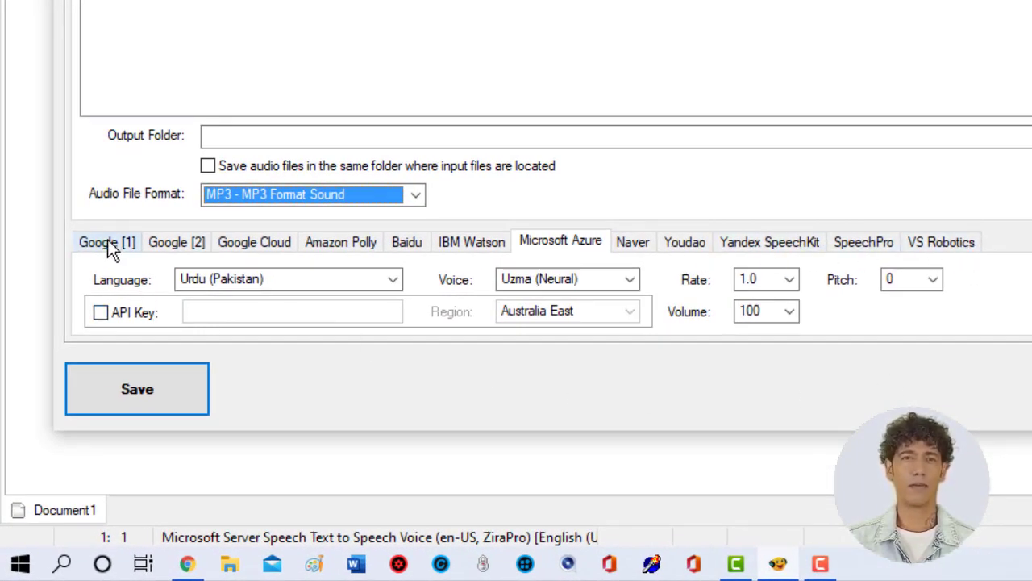
left_click(108, 241)
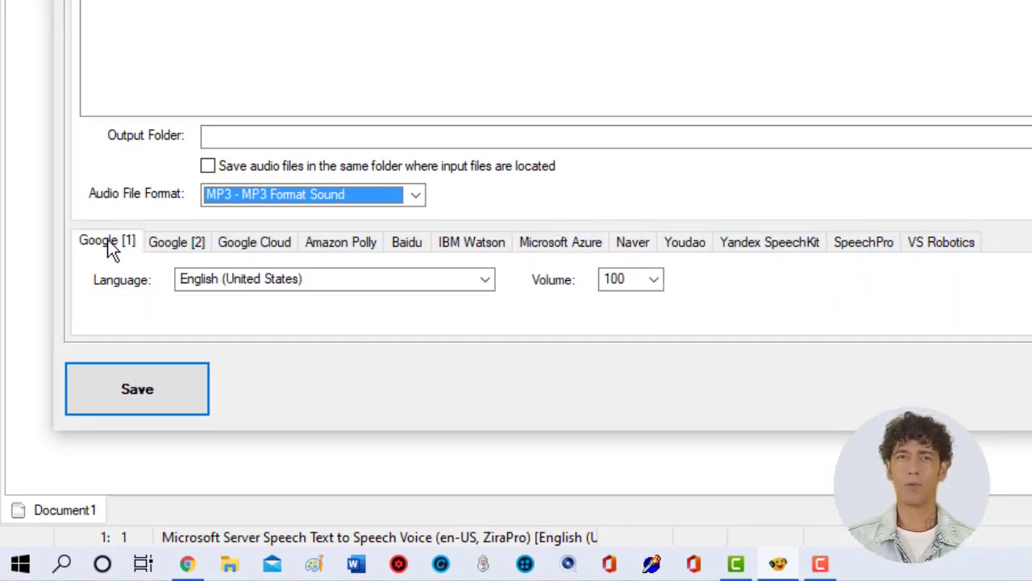
left_click(190, 240)
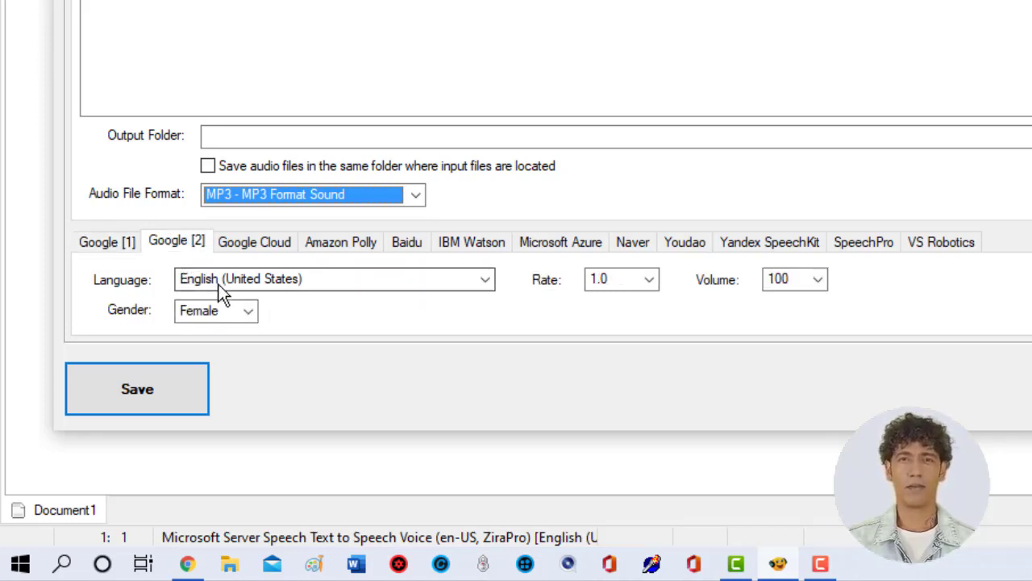
left_click(270, 240)
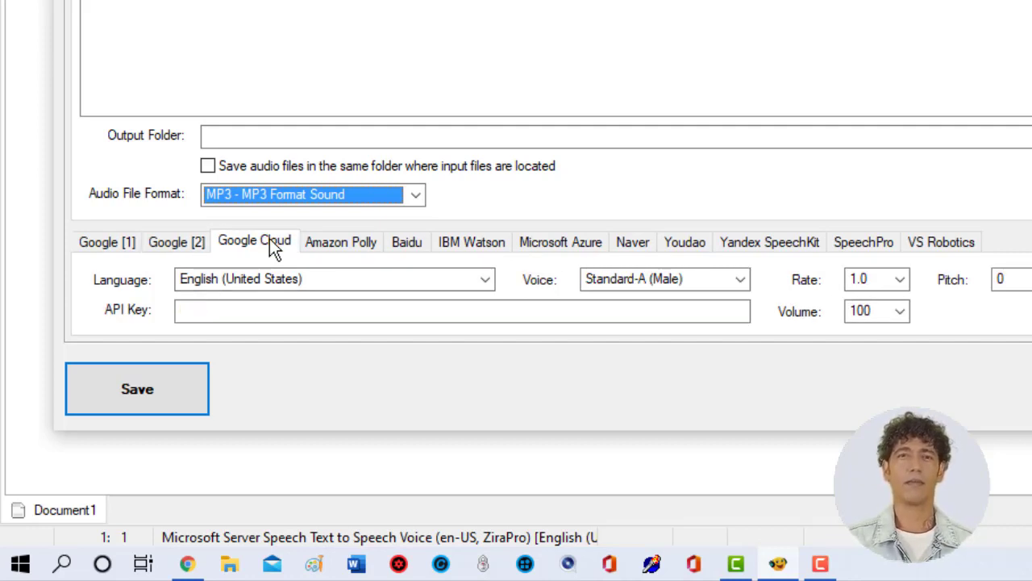
left_click(348, 241)
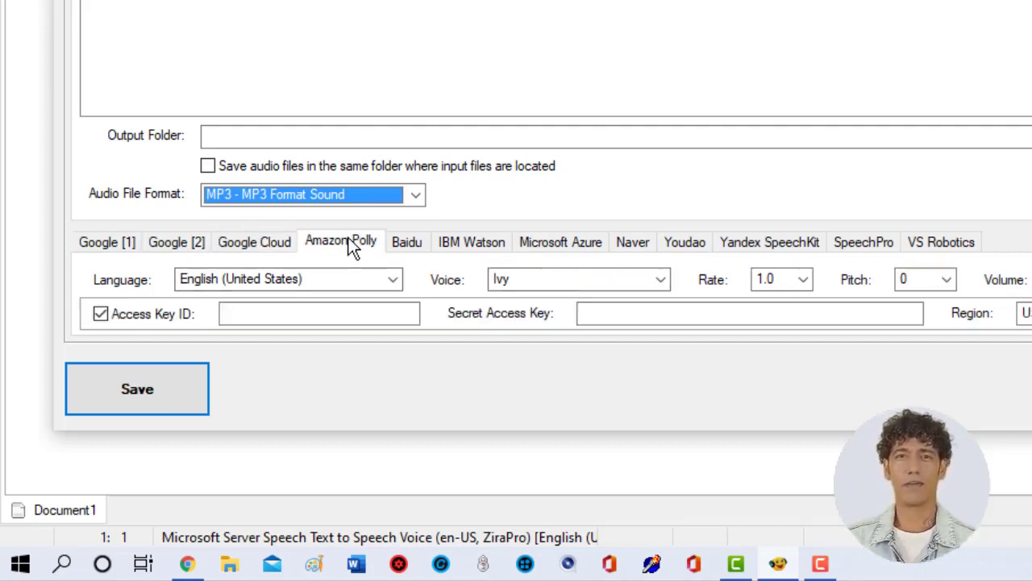
left_click(411, 236)
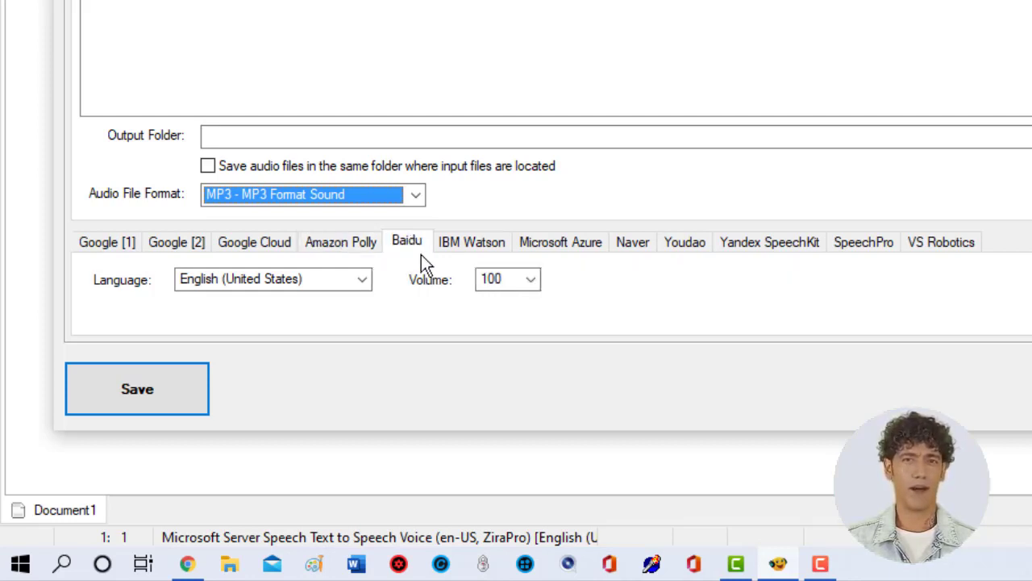
Look over the IBM Watson, Azure, Naver, Youdao, Yandex SpeechKit, SpeechPro and VS Robotics options.
left_click(472, 239)
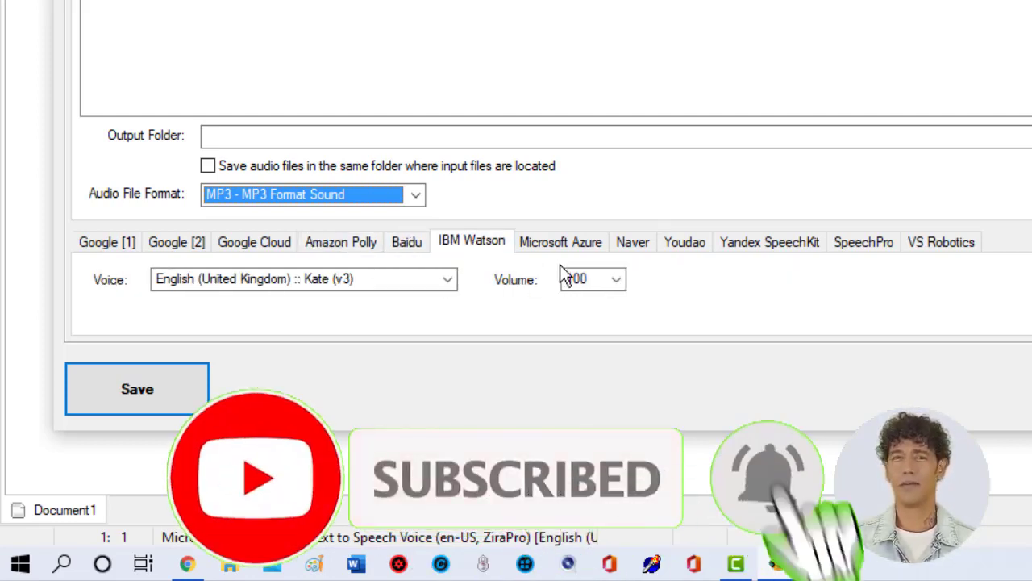
left_click(564, 240)
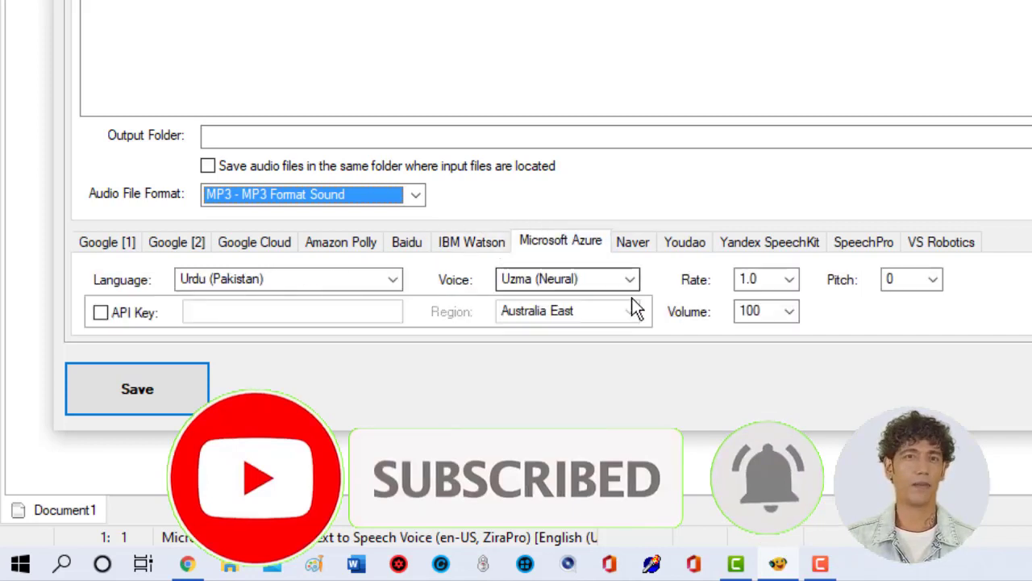
left_click(646, 241)
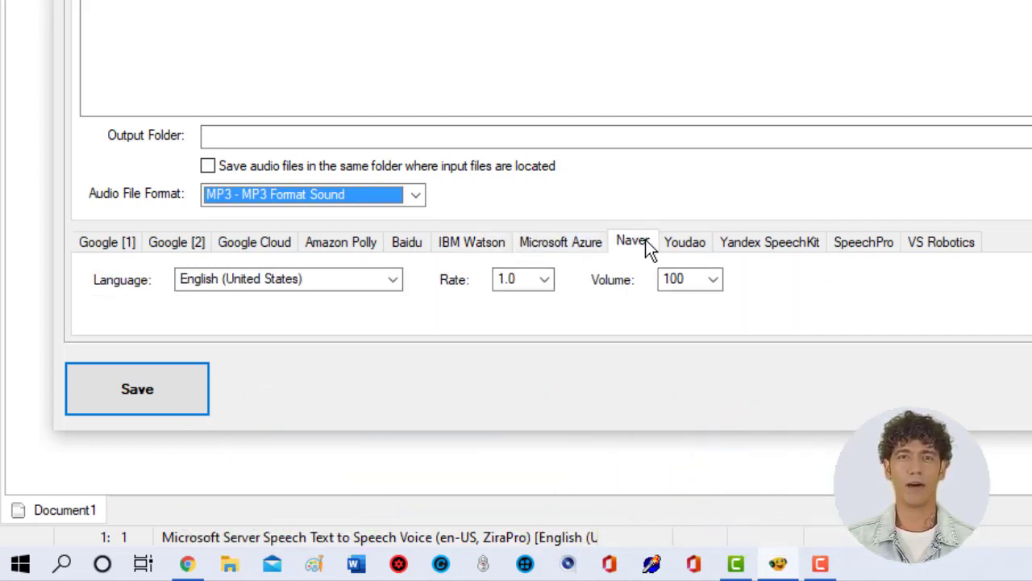
left_click(697, 253)
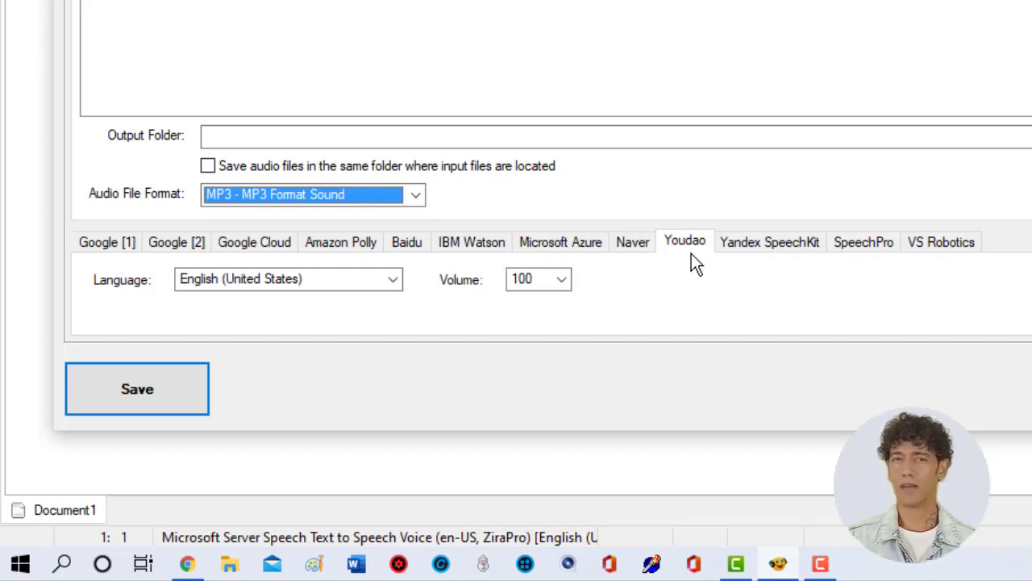
left_click(790, 240)
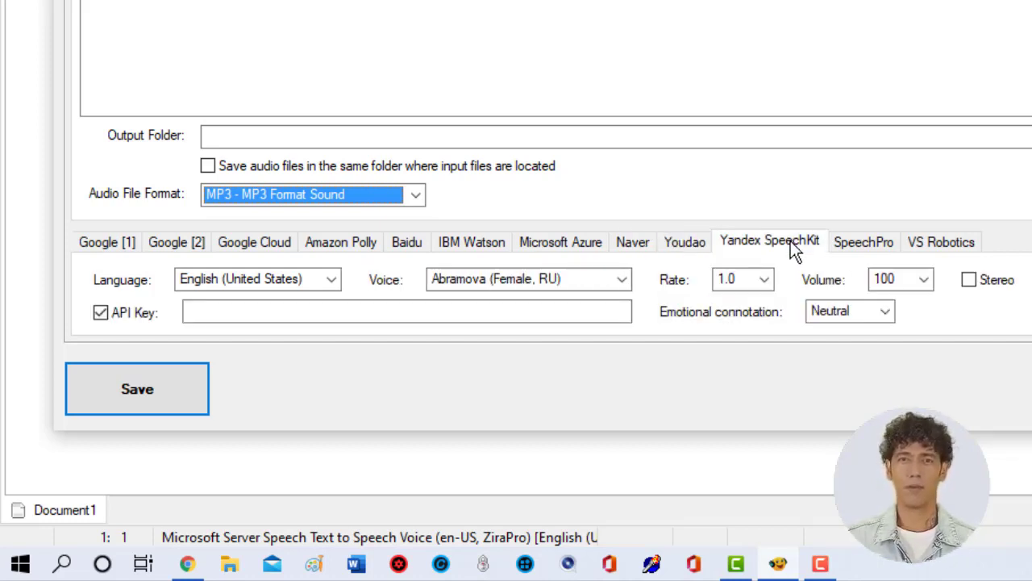
left_click(877, 247)
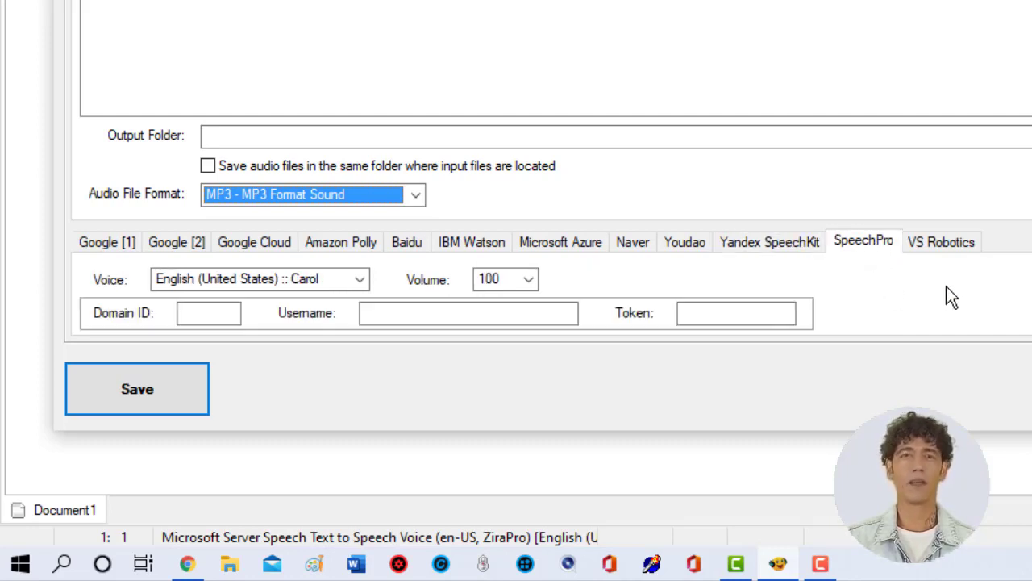
left_click(946, 242)
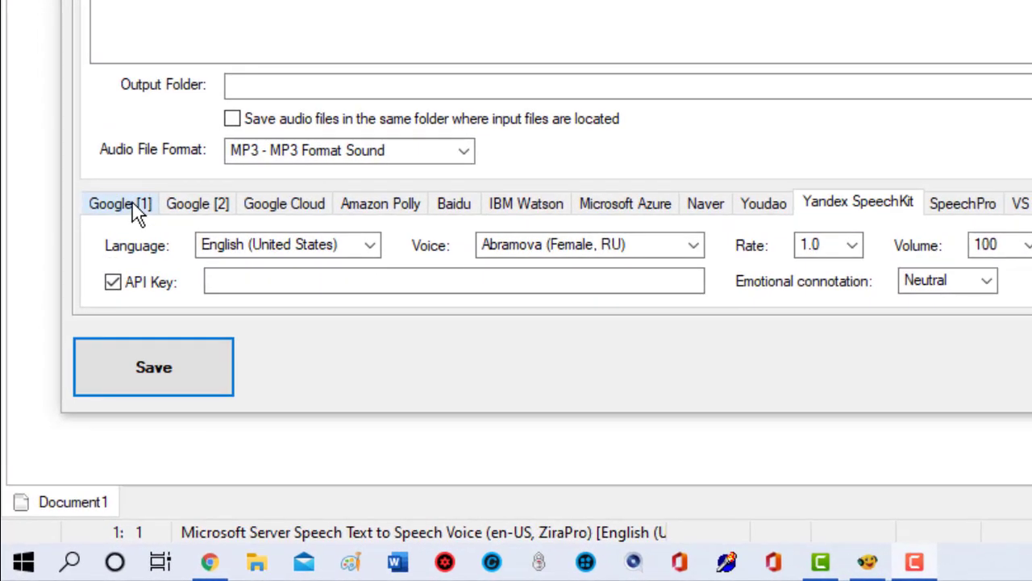
Browse the Google [1] language list, keeping English (United States).
left_click(136, 207)
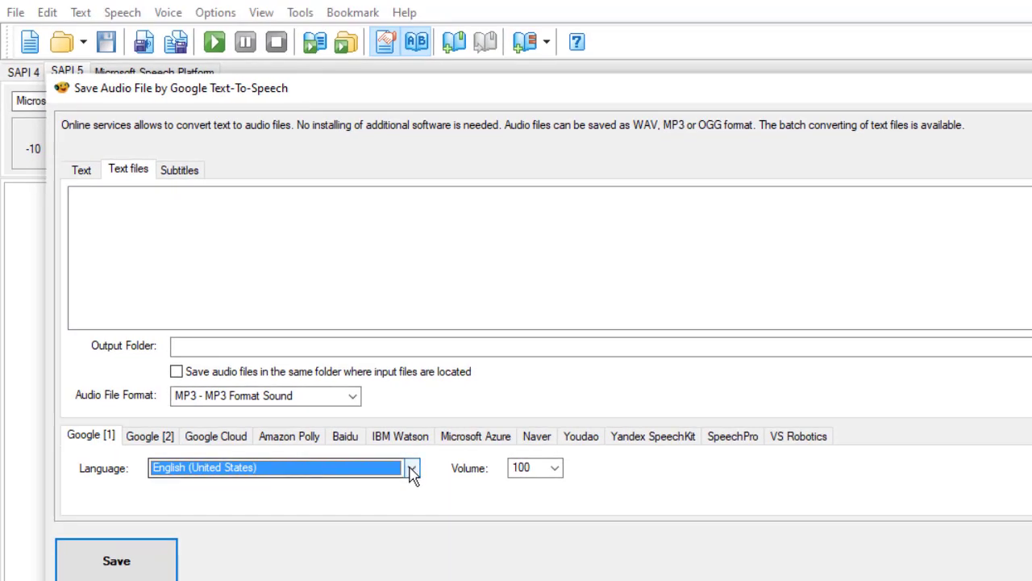
left_click(411, 469)
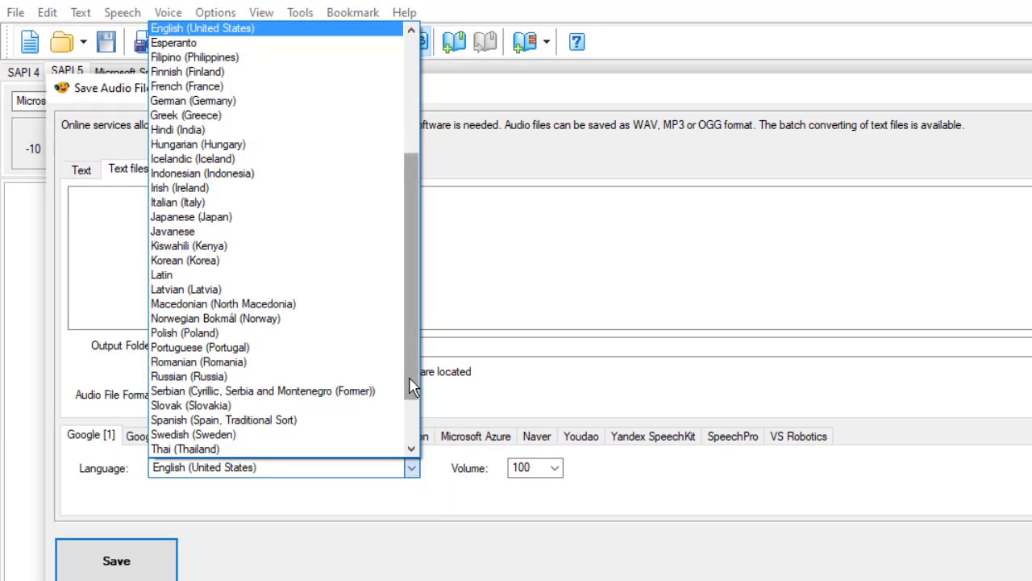
mouse_move(408, 385)
left_mouse_down()
mouse_move(408, 233)
mouse_move(408, 435)
left_mouse_up()
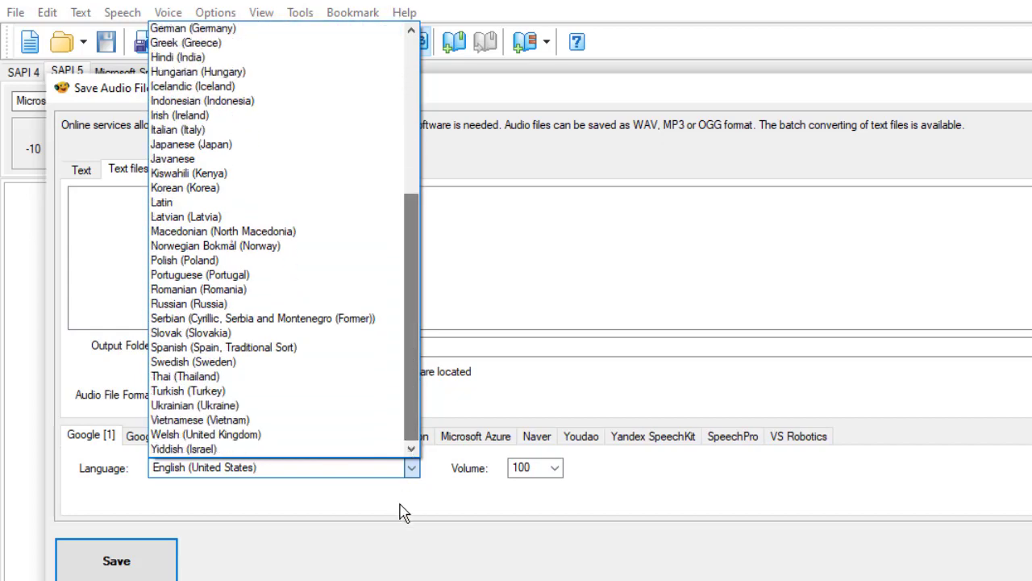
scroll(403, 514, "up", 1)
left_click(214, 476)
Browse the Google [2] language list without changing it.
left_click(150, 441)
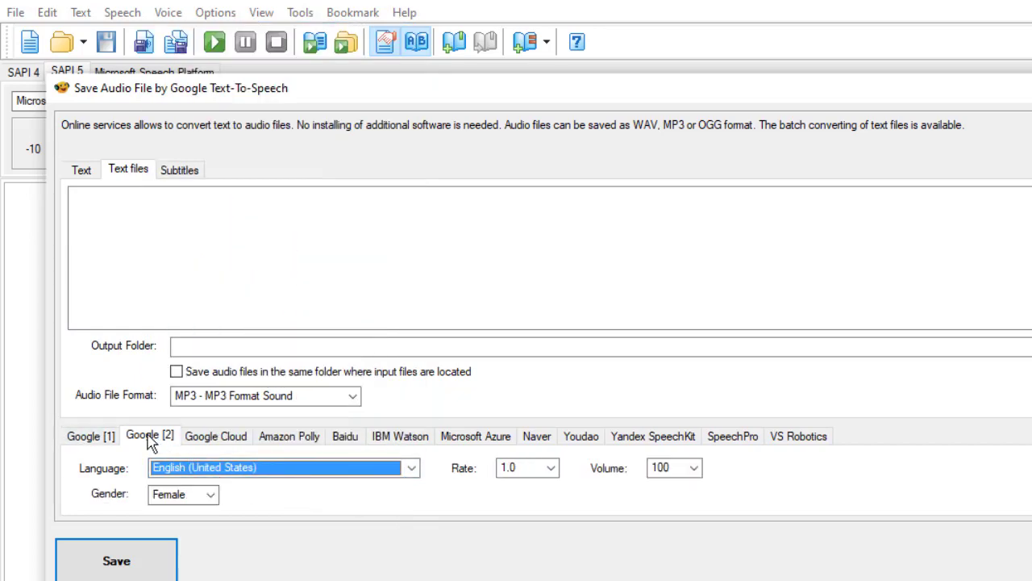
left_click(411, 468)
mouse_move(410, 340)
left_mouse_down()
mouse_move(408, 212)
mouse_move(424, 444)
left_mouse_up()
left_click(387, 517)
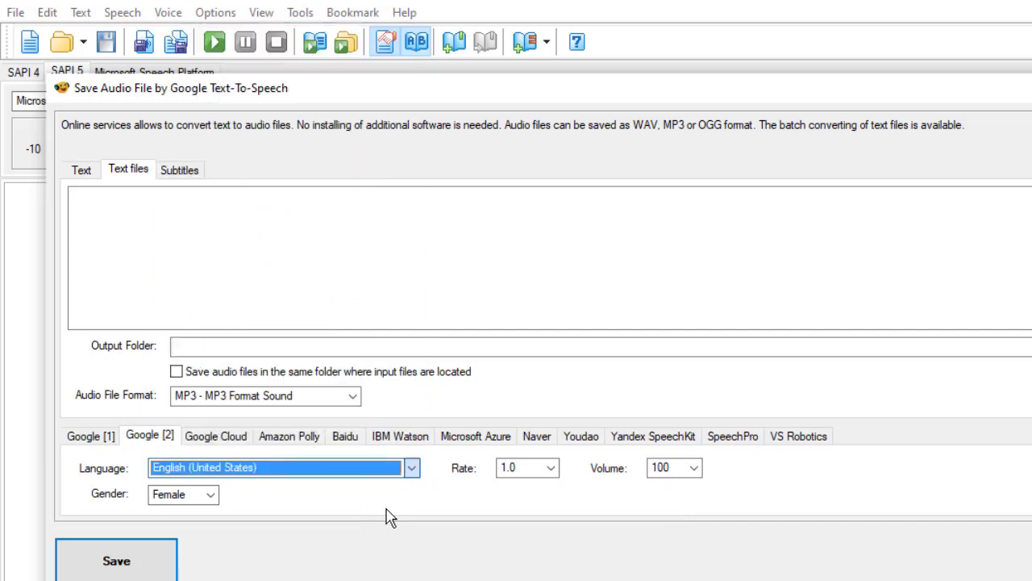
Browse the Google Cloud language list, keeping English (United States).
left_click(221, 437)
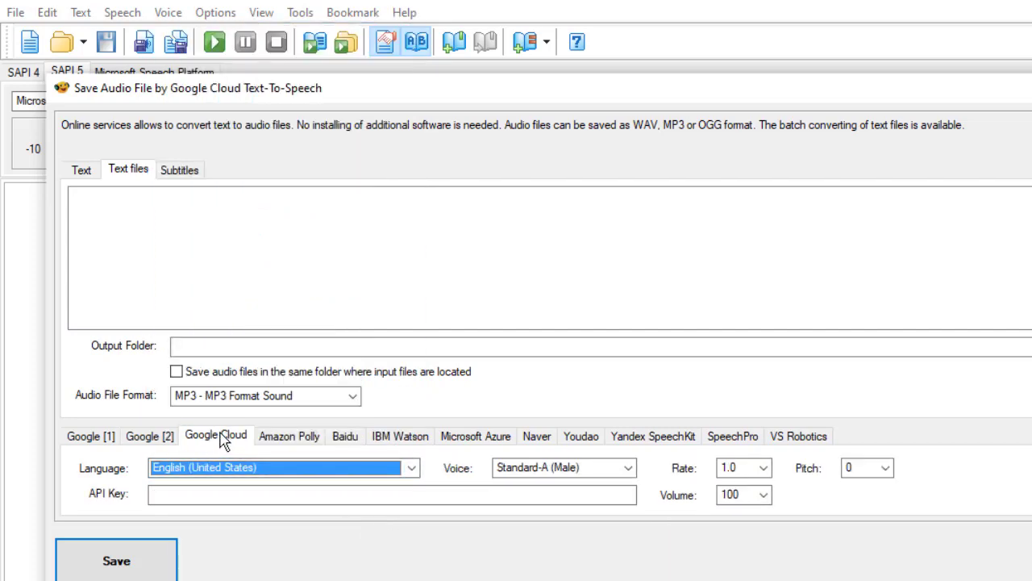
left_click(412, 470)
left_click_drag(414, 358, 412, 433)
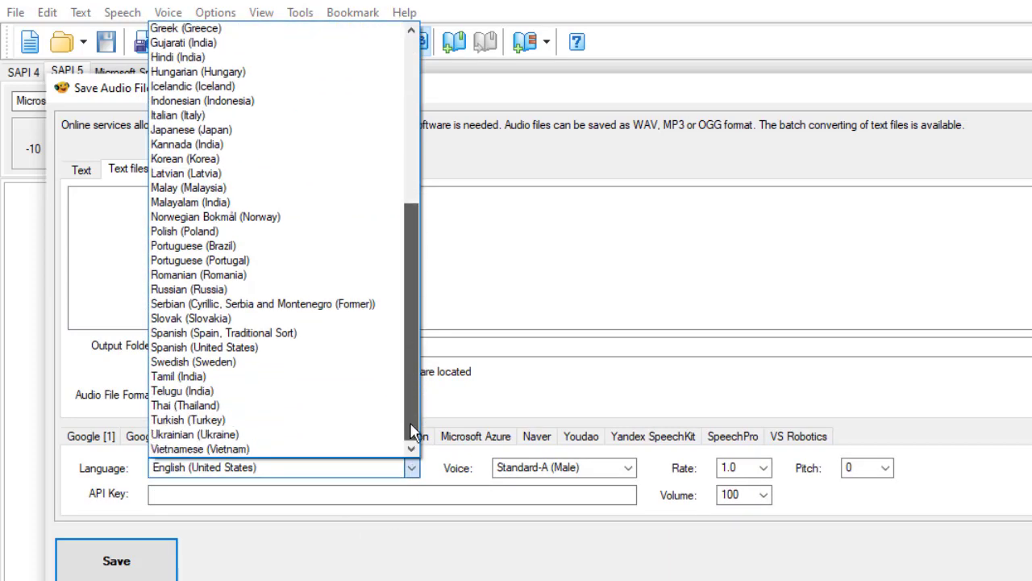
mouse_move(406, 397)
left_mouse_down()
mouse_move(408, 226)
mouse_move(404, 281)
left_mouse_up()
left_click(417, 496)
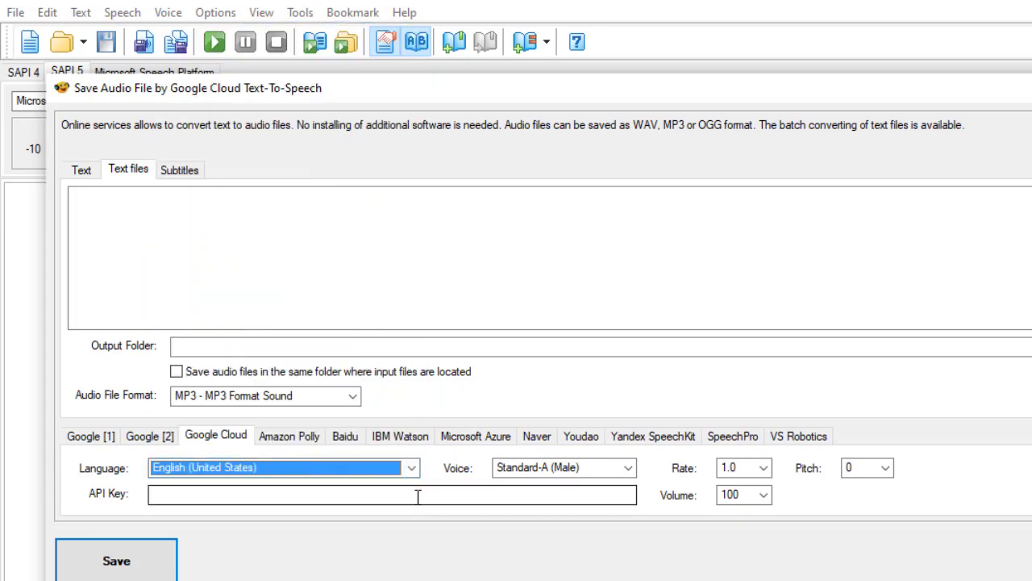
Check the Amazon Polly and Baidu language lists, leaving English (United States) selected.
left_click(304, 438)
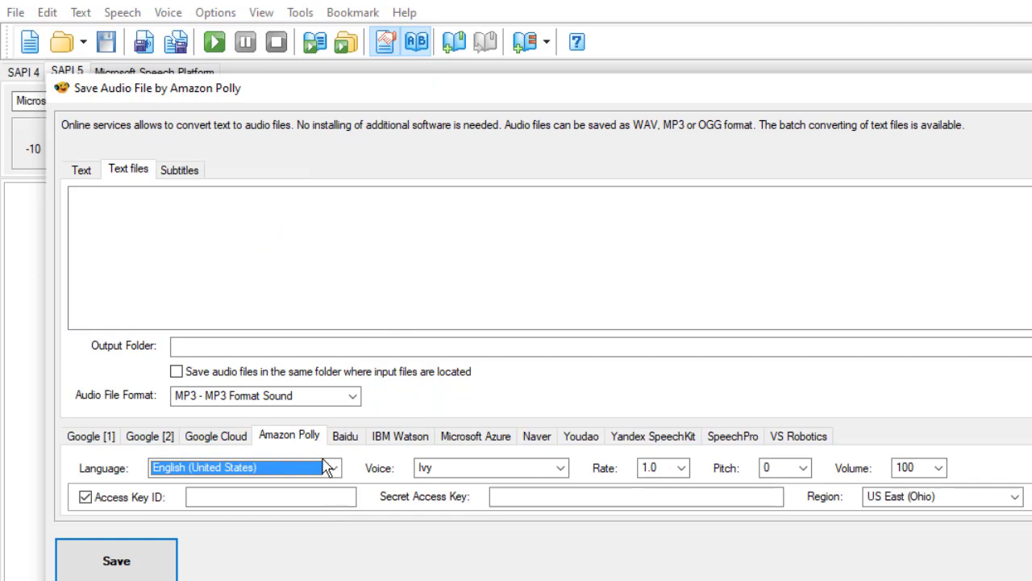
left_click(333, 469)
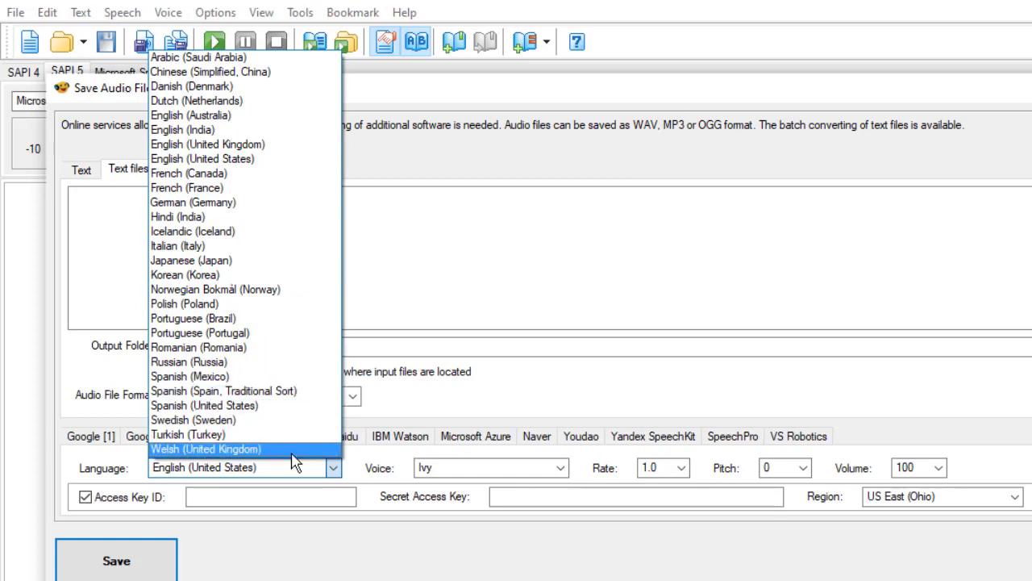
left_click(320, 526)
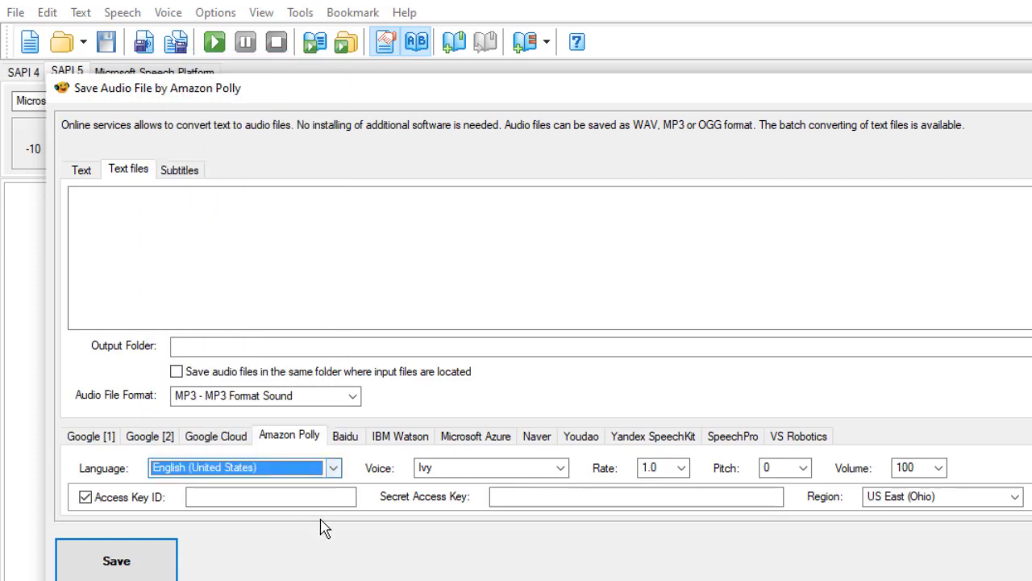
left_click(346, 440)
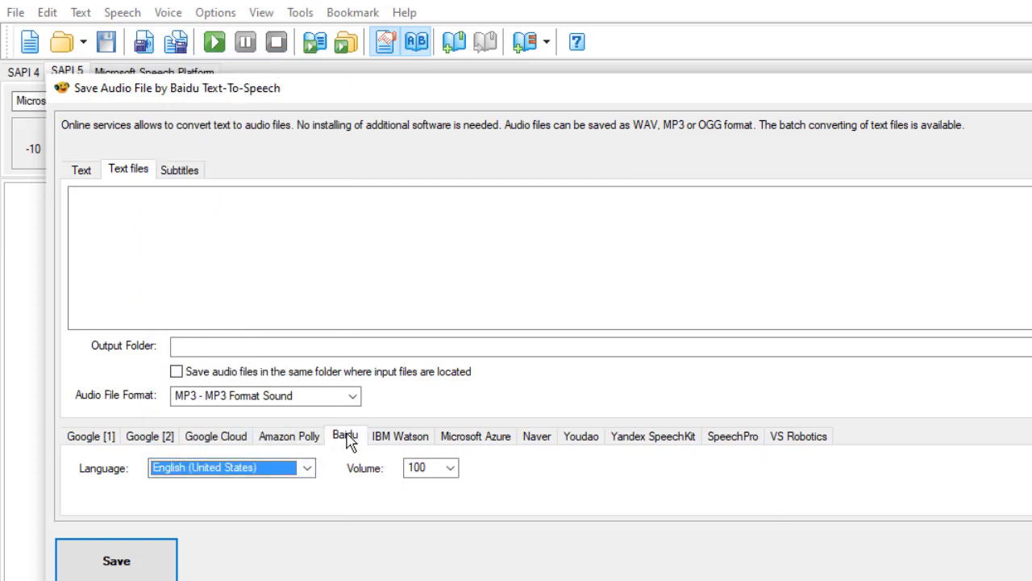
left_click(308, 468)
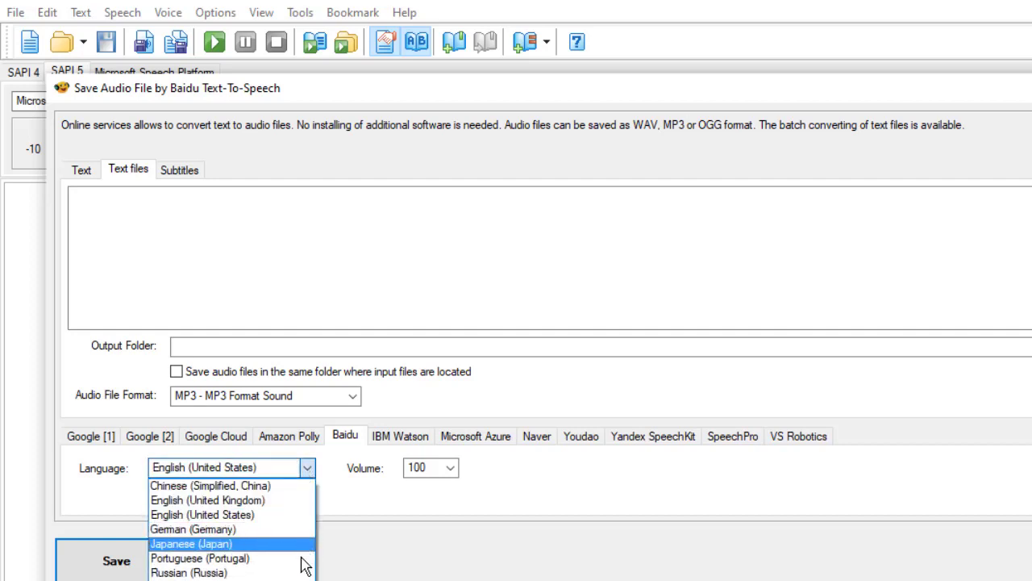
left_click(406, 444)
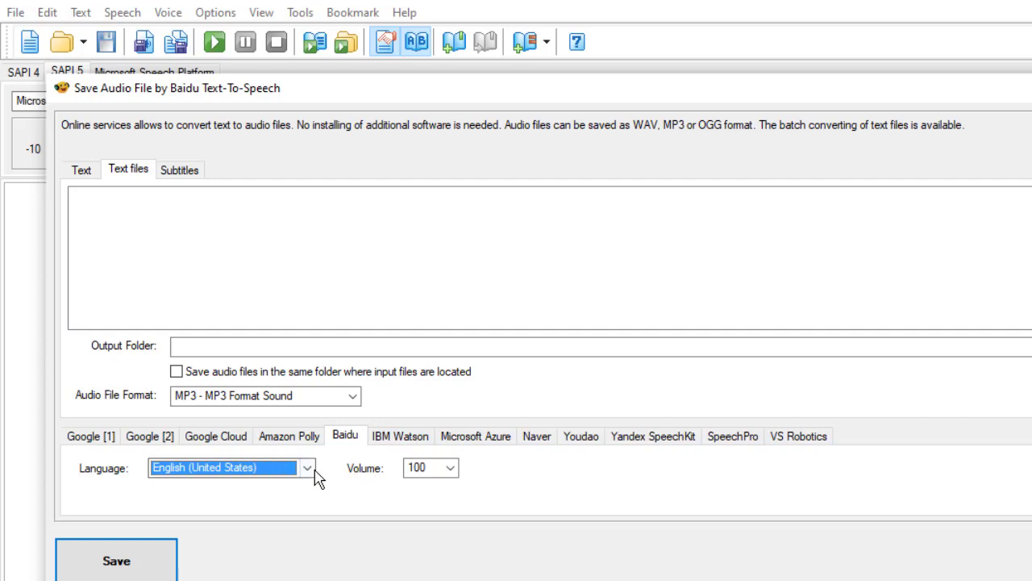
Scroll through the IBM Watson voice list, keeping Kate (v3).
left_click(403, 442)
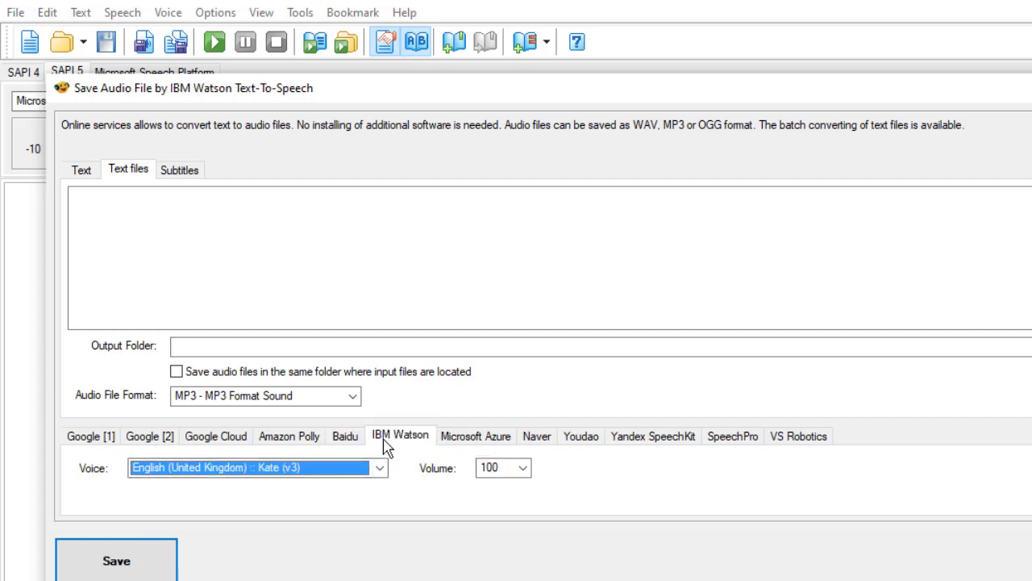
left_click(379, 468)
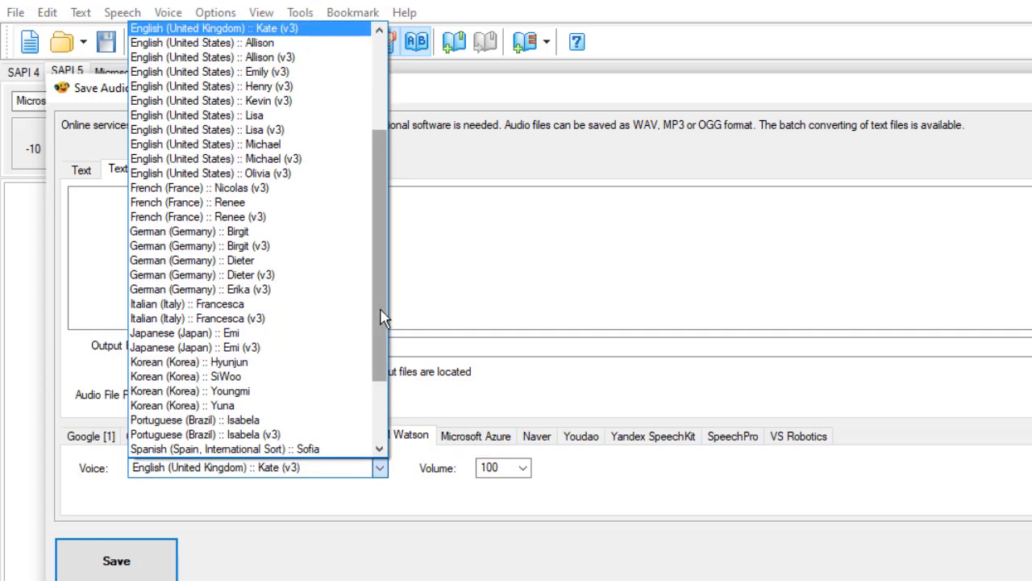
mouse_move(386, 318)
left_mouse_down()
mouse_move(389, 196)
mouse_move(378, 182)
mouse_move(378, 207)
left_mouse_up()
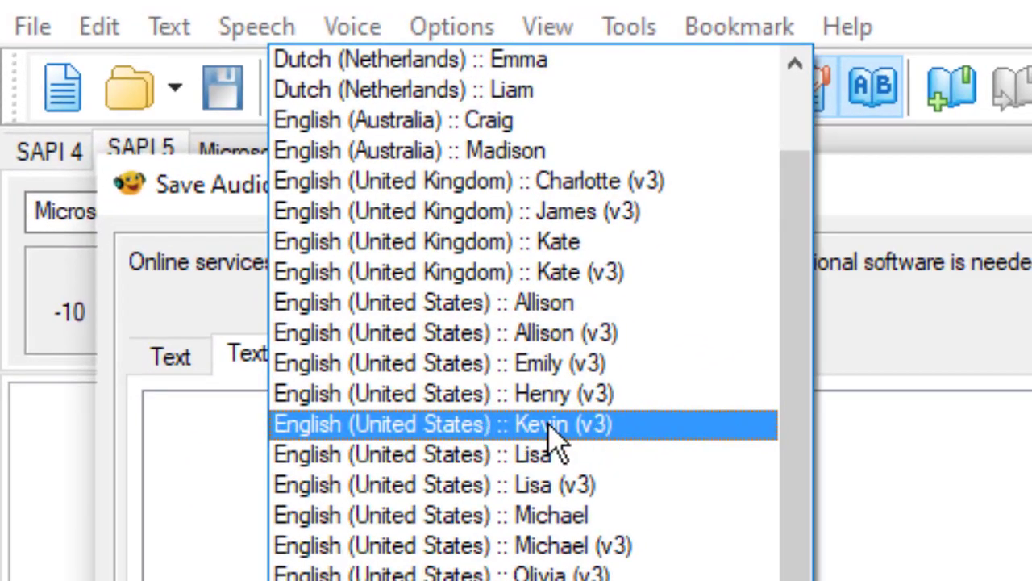
mouse_move(795, 442)
left_mouse_down()
mouse_move(802, 437)
mouse_move(806, 508)
mouse_move(795, 577)
mouse_move(412, 341)
mouse_move(407, 352)
left_mouse_up()
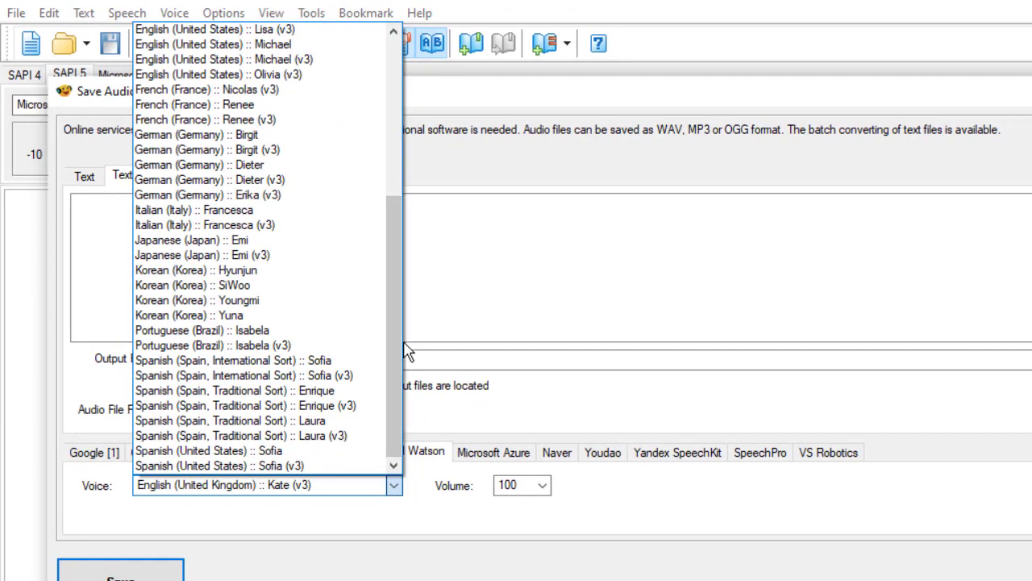
scroll(463, 514, "up", 1)
left_click(479, 497)
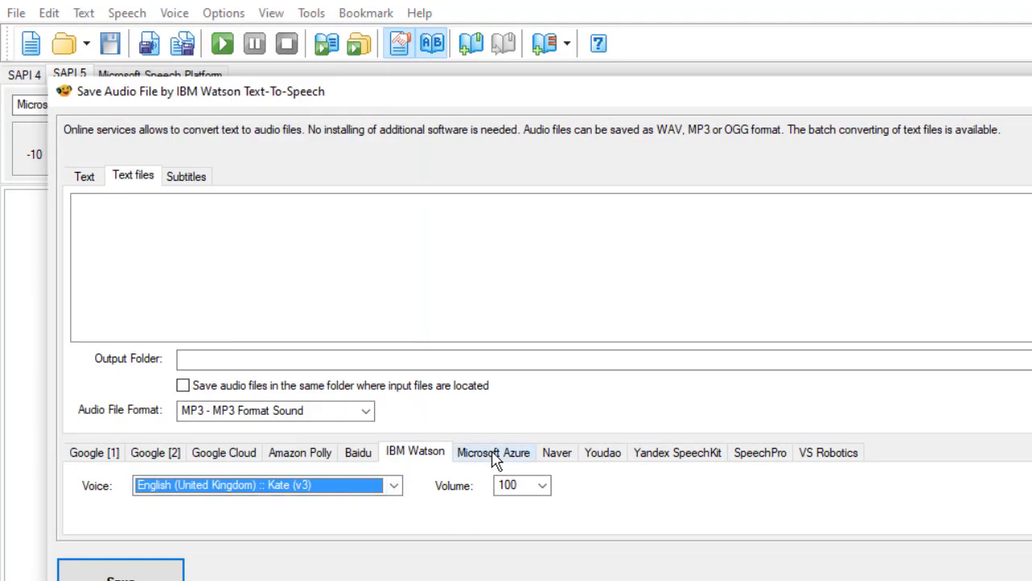
Switch to Microsoft Azure and scroll its language list.
left_click(494, 454)
left_click(349, 489)
mouse_move(352, 288)
left_mouse_down()
mouse_move(344, 67)
mouse_move(370, 321)
mouse_move(350, 363)
left_mouse_up()
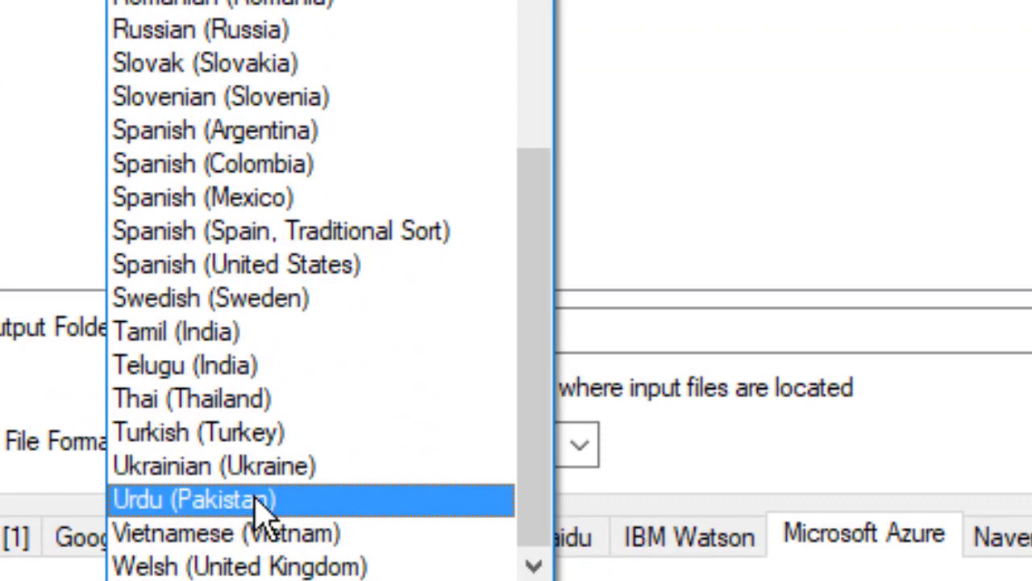
Check the Naver and Youdao language lists without changing them.
left_click(1003, 541)
left_click(612, 326)
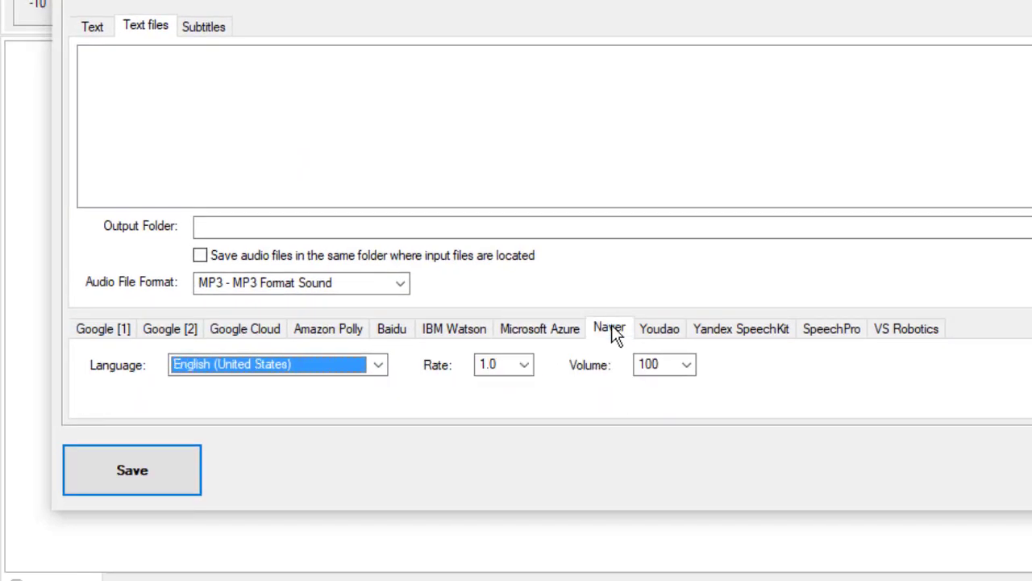
left_click(380, 364)
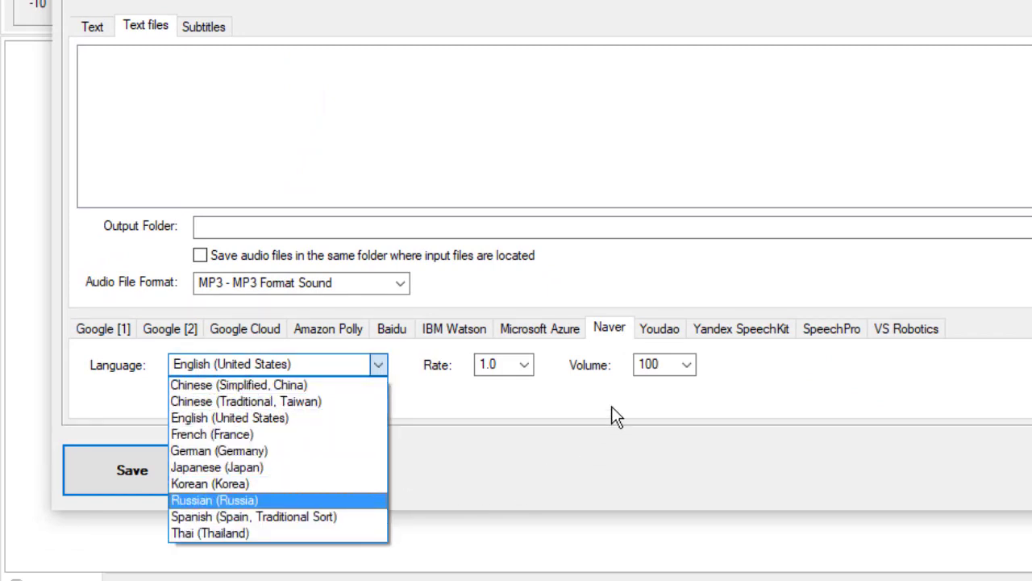
left_click(669, 327)
left_click(668, 328)
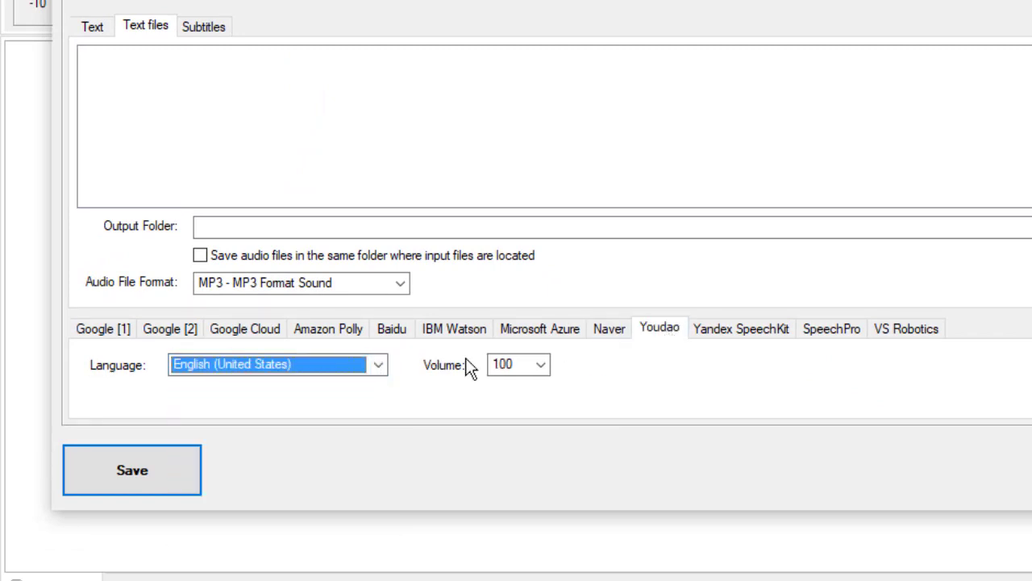
left_click(381, 367)
left_click(380, 366)
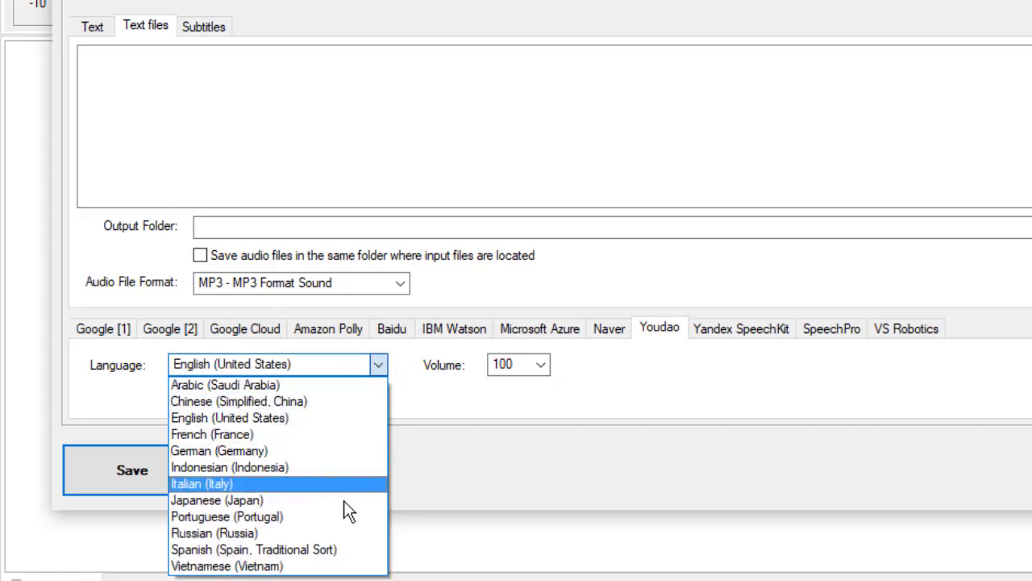
left_click(732, 323)
Check Yandex SpeechKit languages, SpeechPro voices (Carol) and VS Robotics voices (Alexandra) unchanged.
left_click(732, 338)
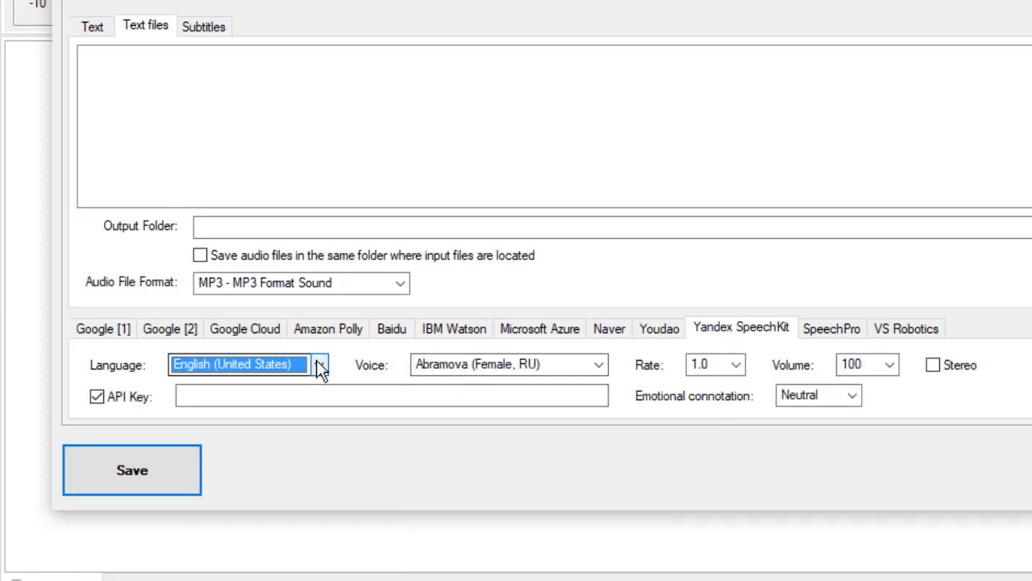
left_click(320, 367)
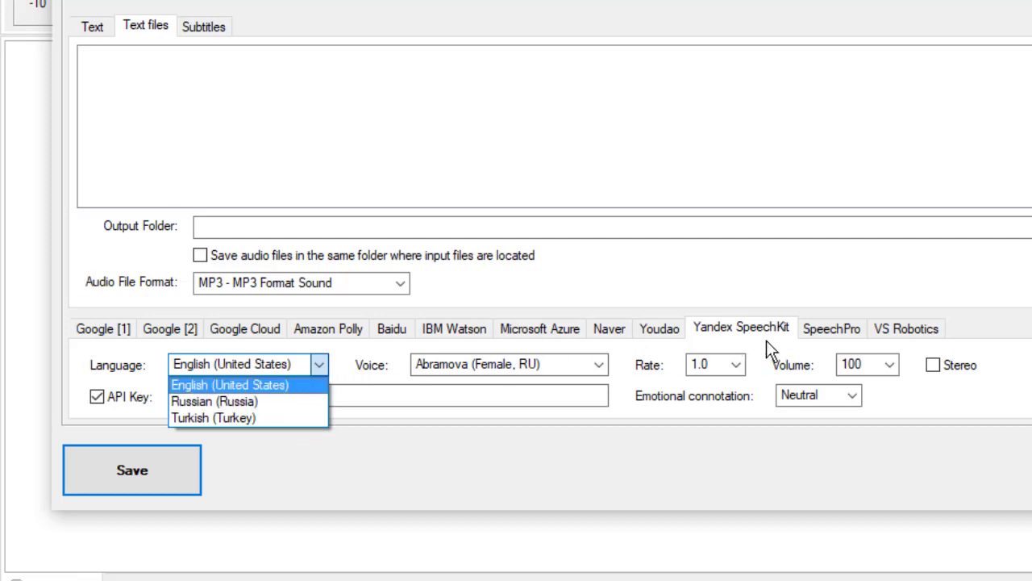
left_click(817, 324)
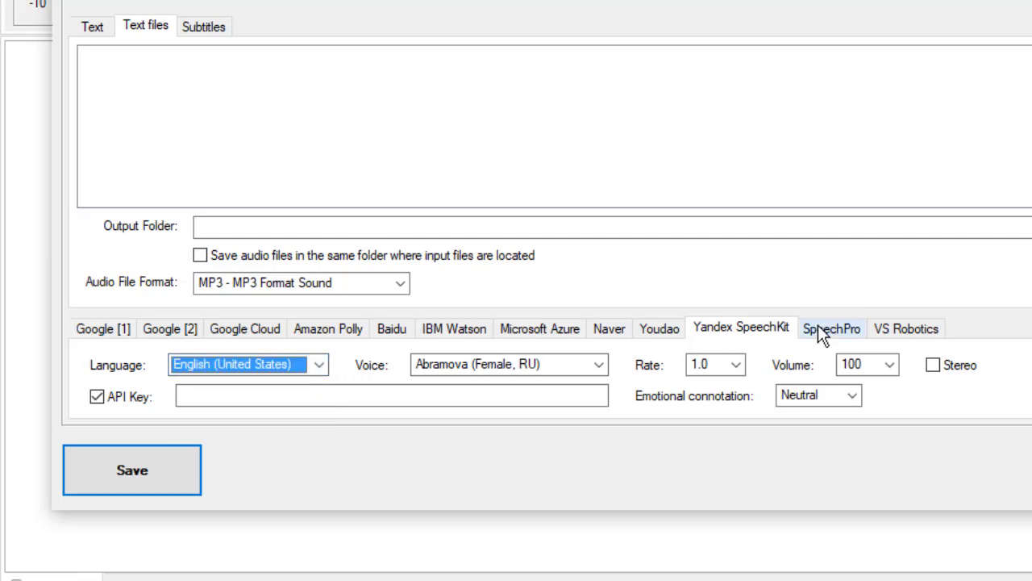
left_click(817, 324)
left_click(347, 364)
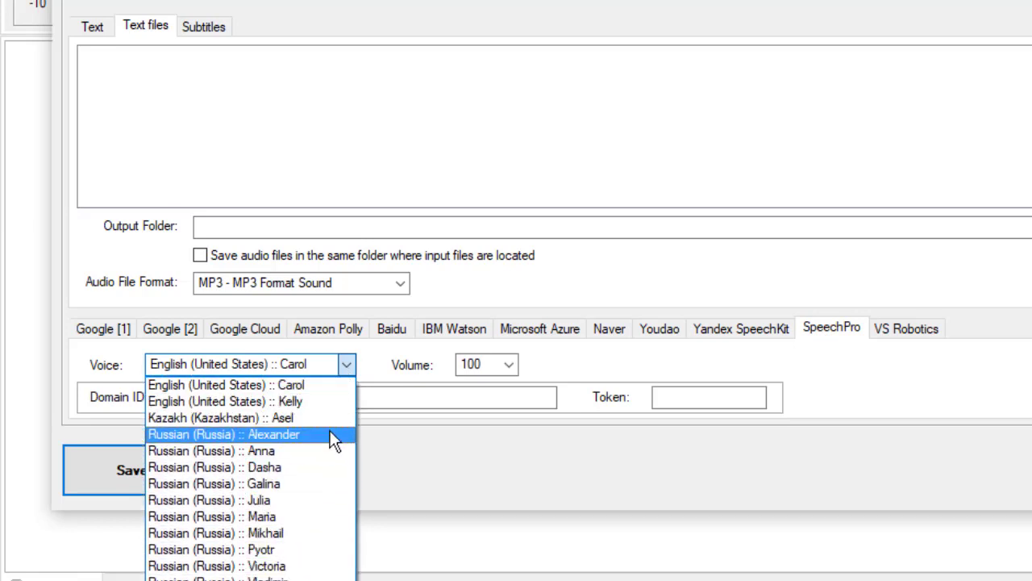
left_click(893, 327)
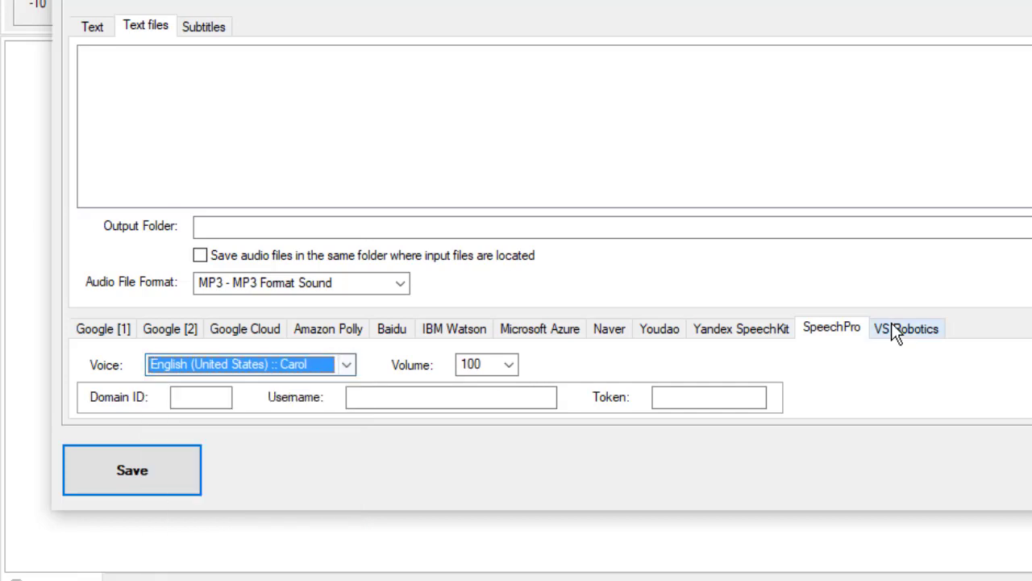
left_click(892, 324)
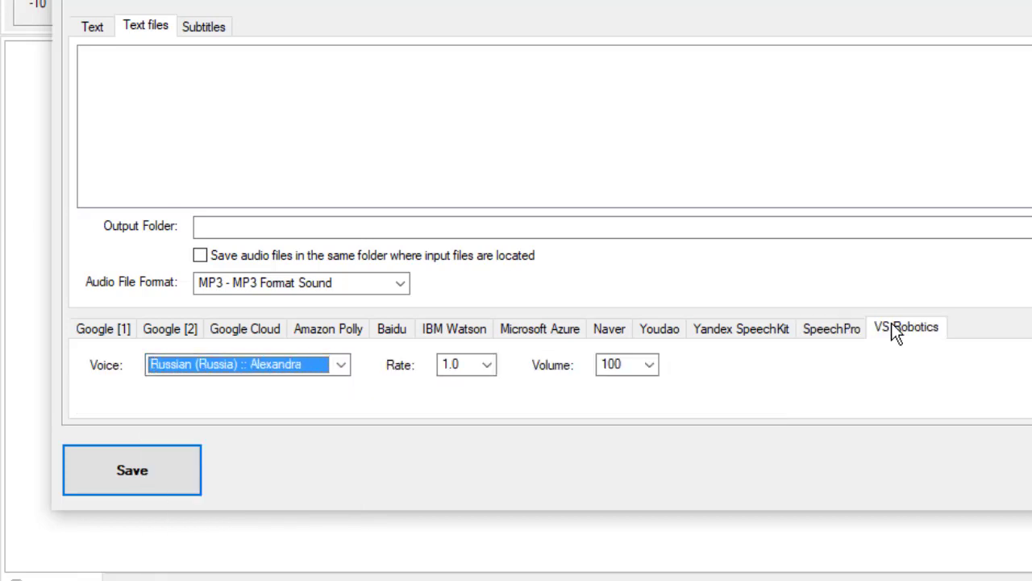
left_click(342, 368)
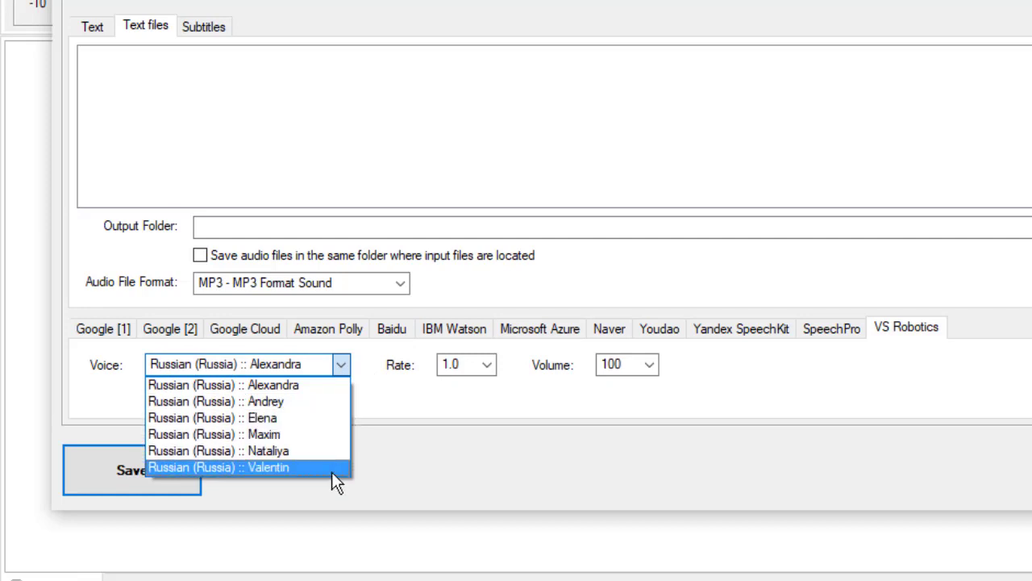
left_click(387, 387)
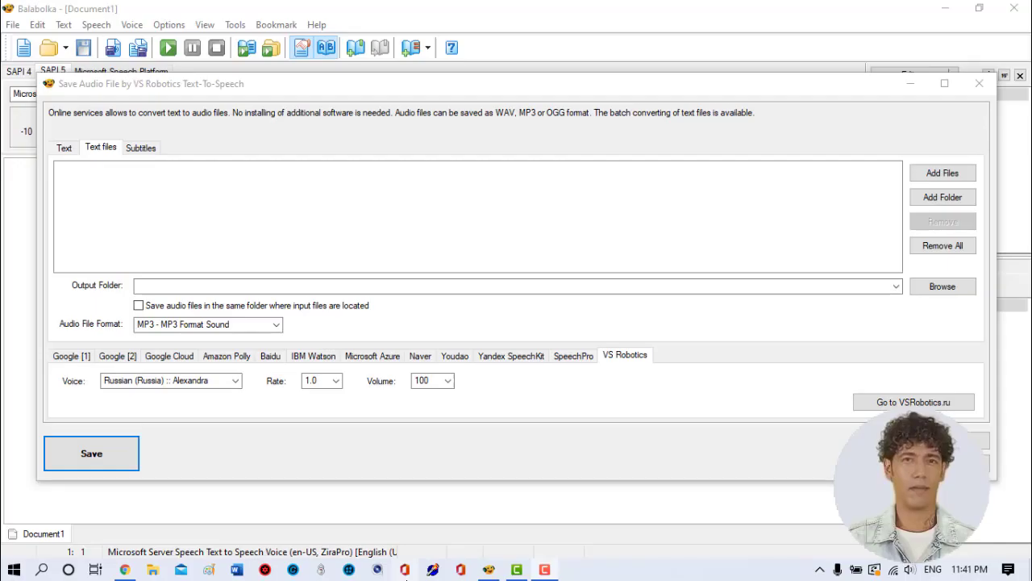
Return to IBM Watson and select the English (United States) Kevin (v3) voice.
left_click(320, 358)
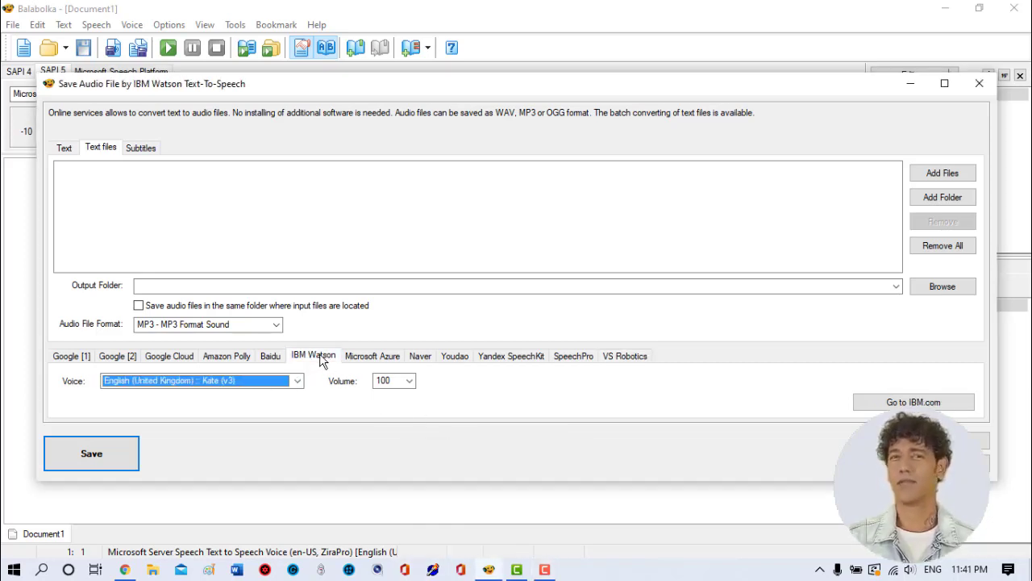
left_click(299, 381)
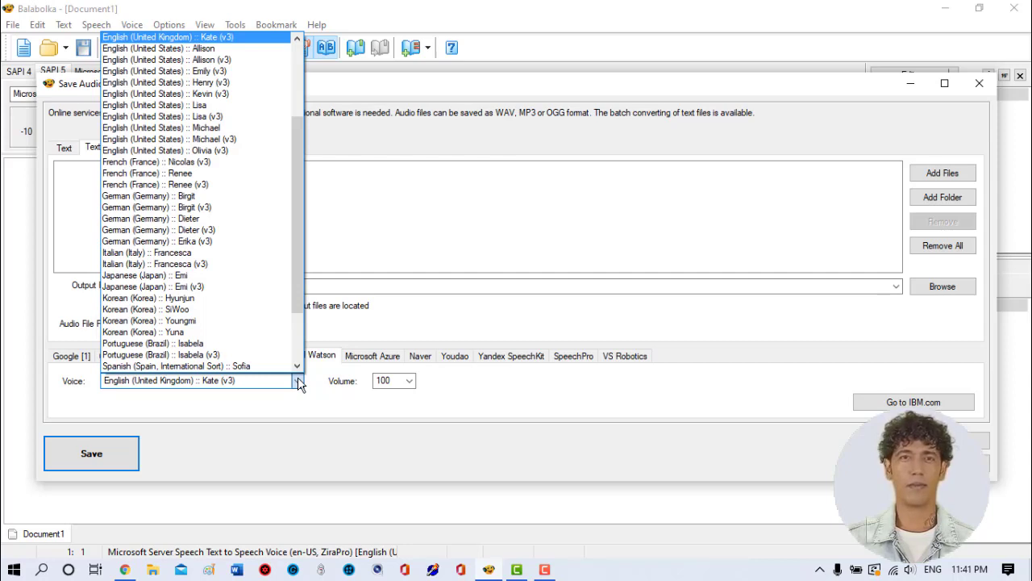
left_click(211, 94)
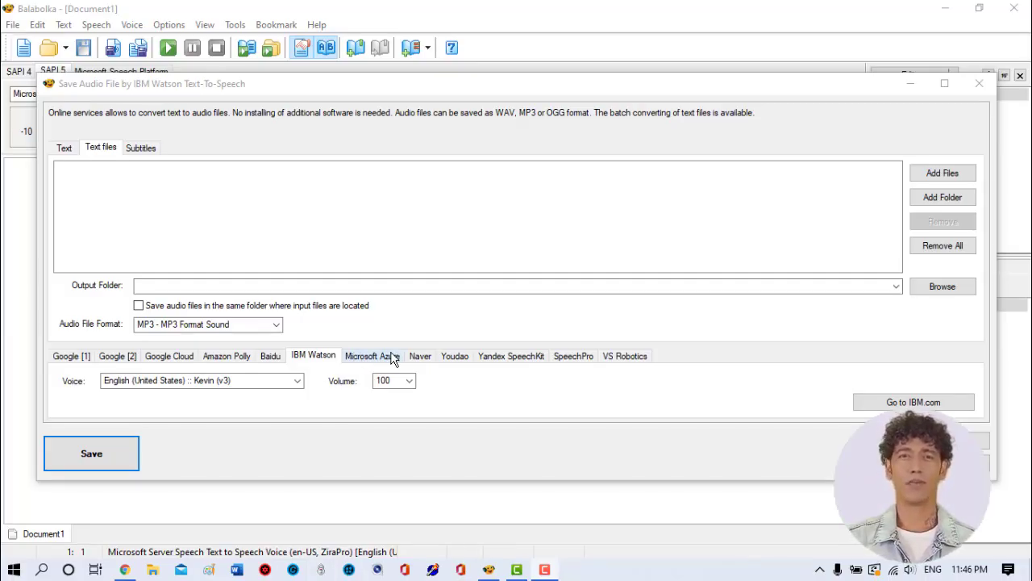
Set Microsoft Azure's language to Urdu (Pakistan) and list its Urdu voices.
left_click(375, 357)
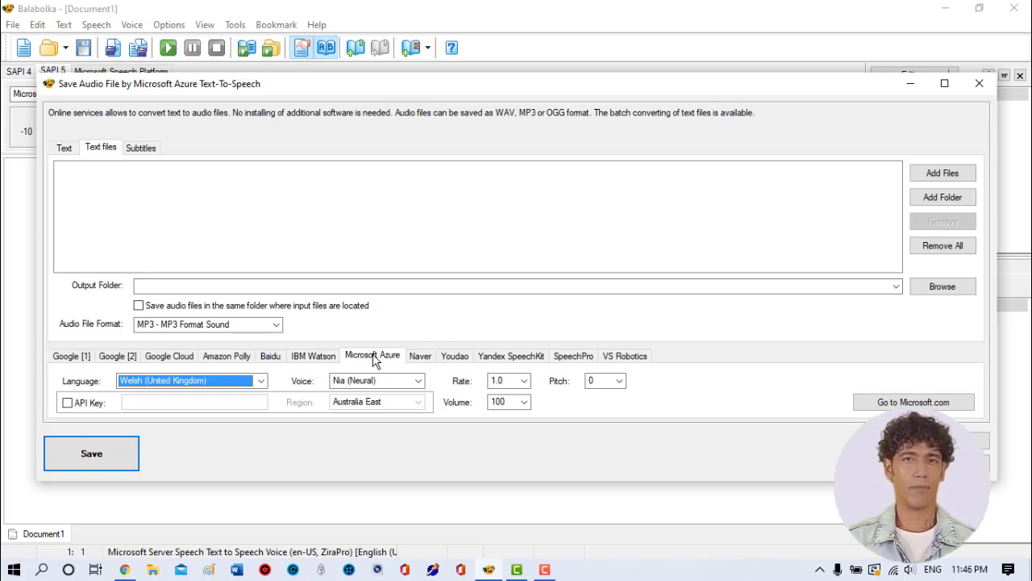
left_click(262, 381)
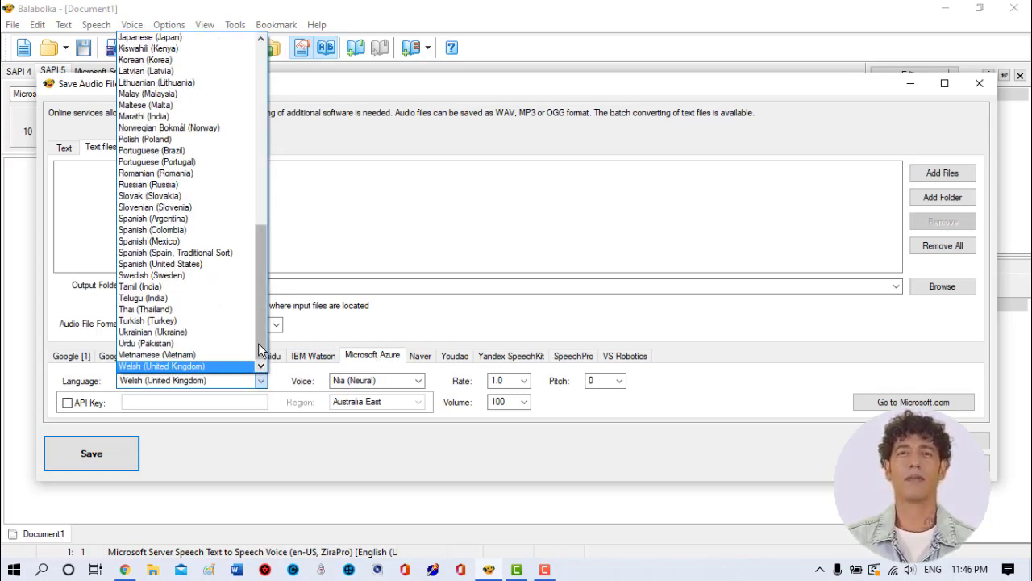
left_click(172, 345)
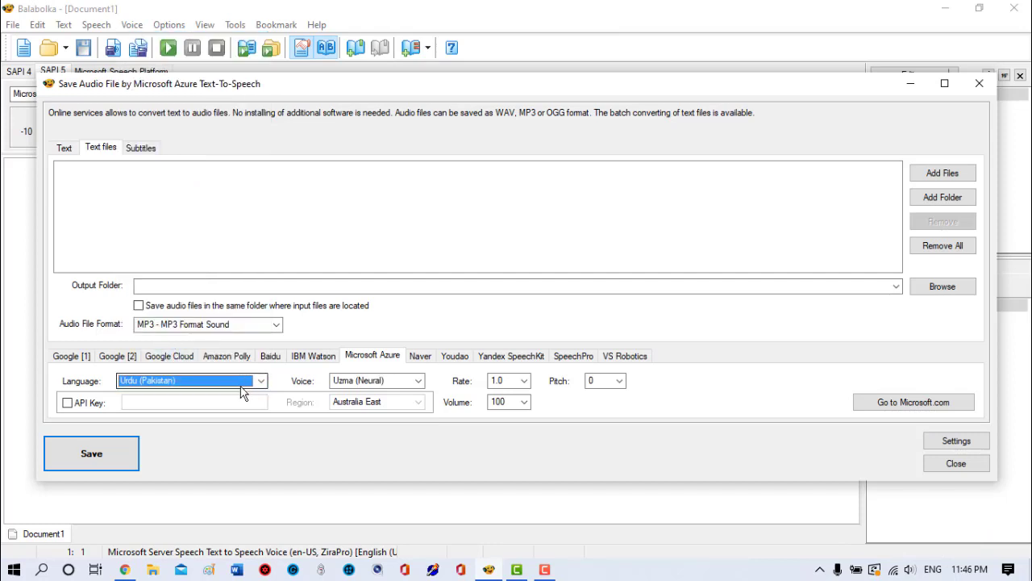
left_click(419, 382)
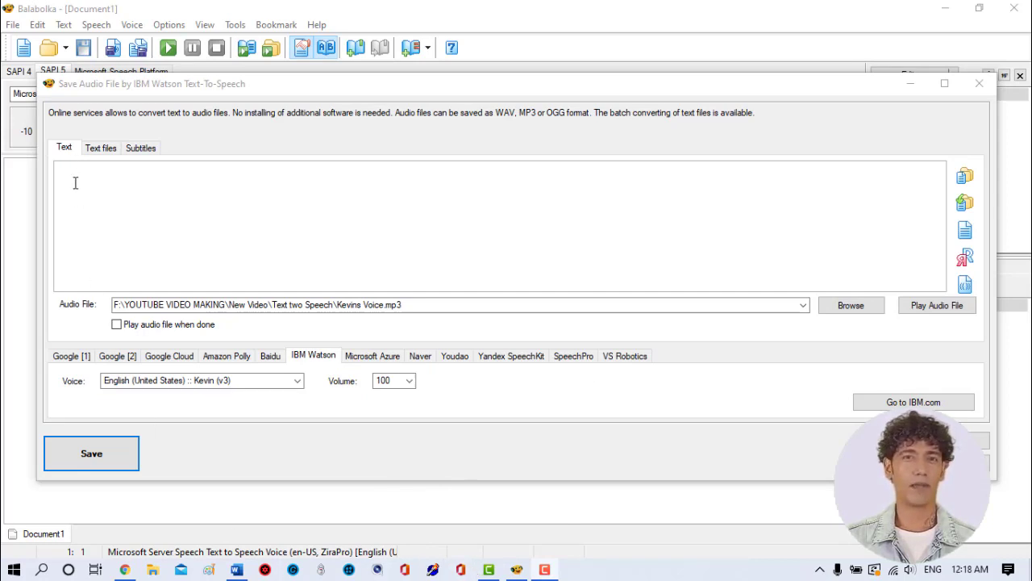
Look over the Text files and Subtitles options, then return to the Text tab.
left_click(97, 151)
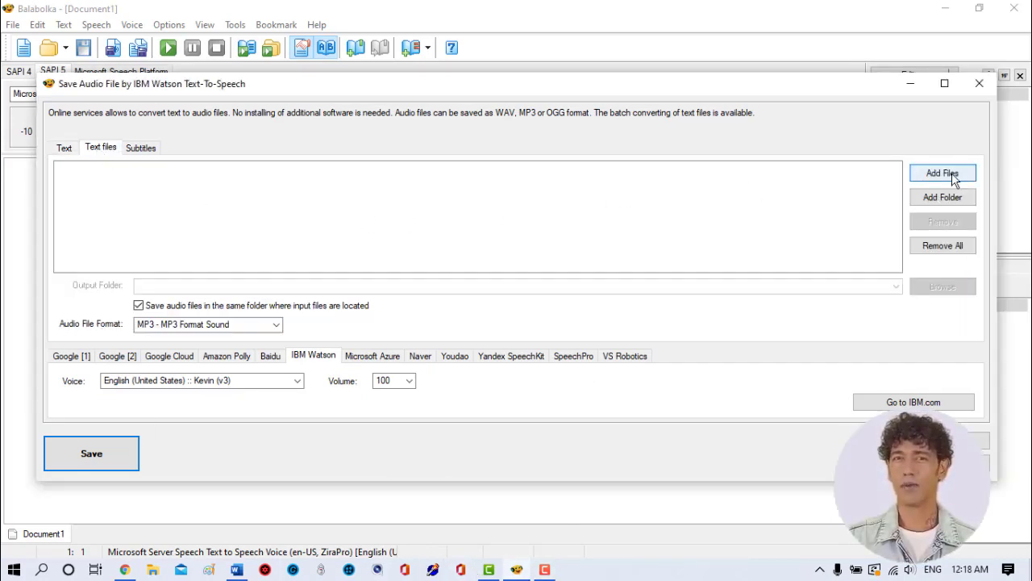
left_click(129, 148)
left_click(102, 151)
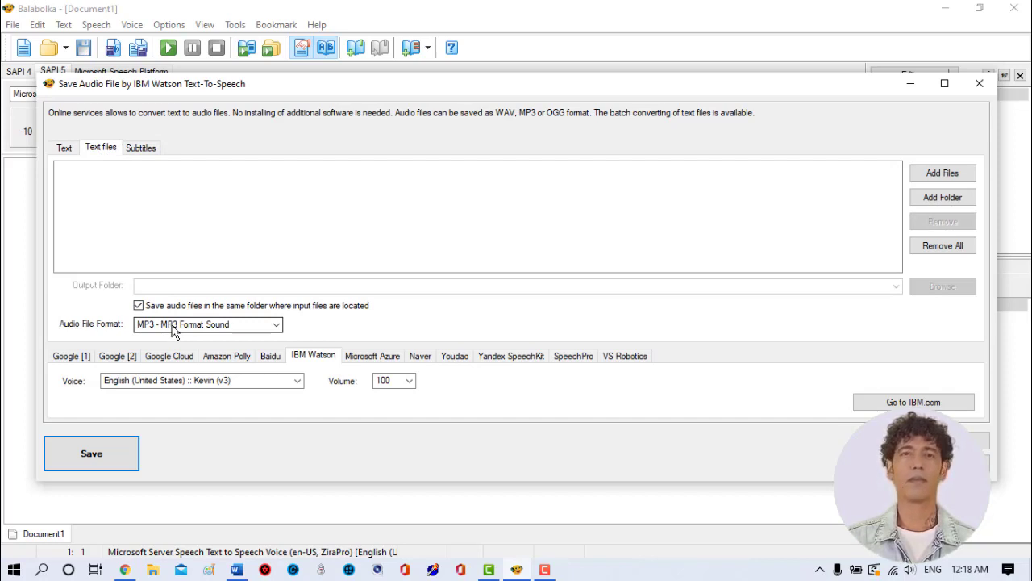
left_click(64, 148)
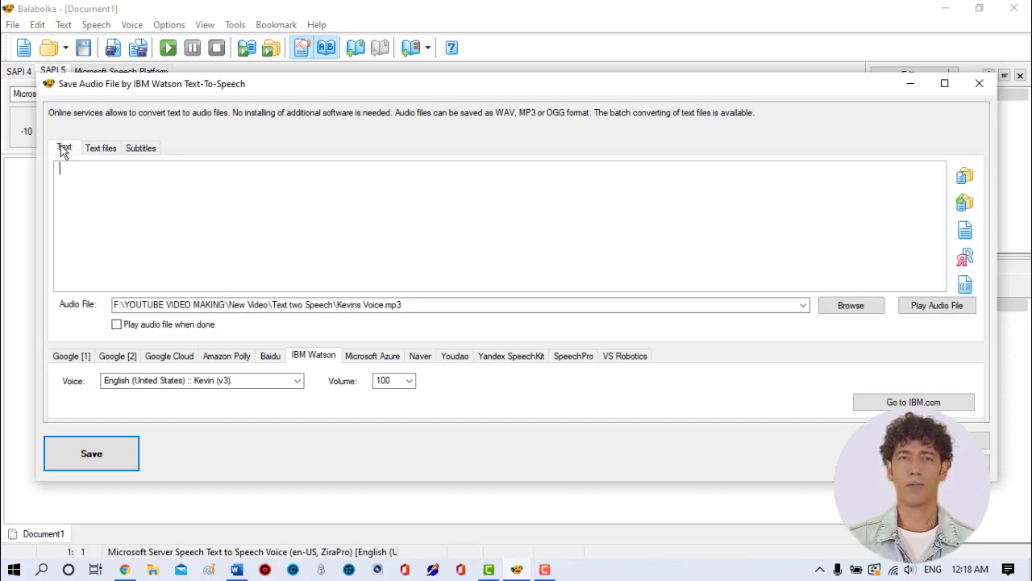
Copy the selected teacher paragraph from the Kevins voice script in Word.
mouse_move(239, 572)
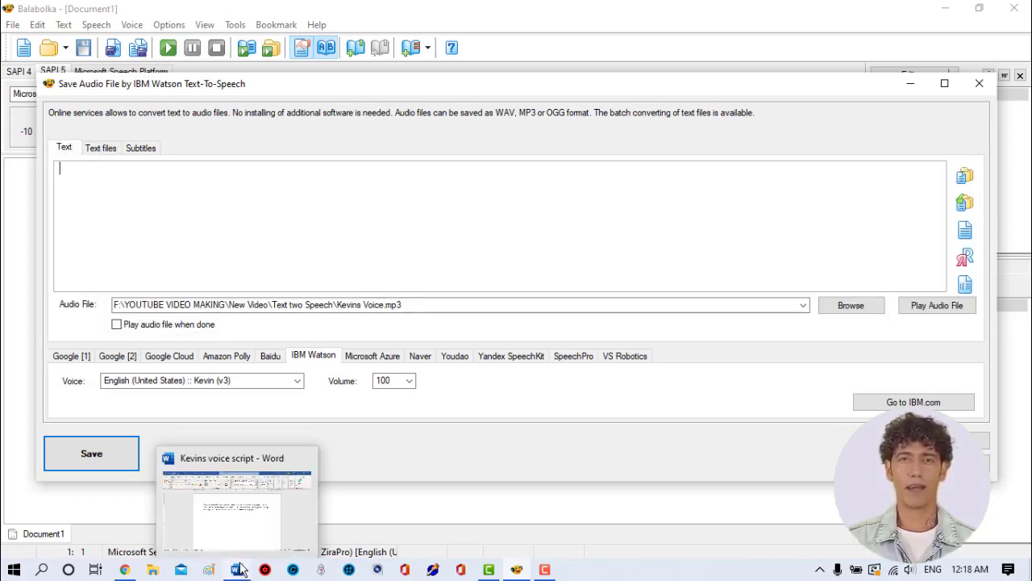
left_click(257, 482)
right_click(323, 319)
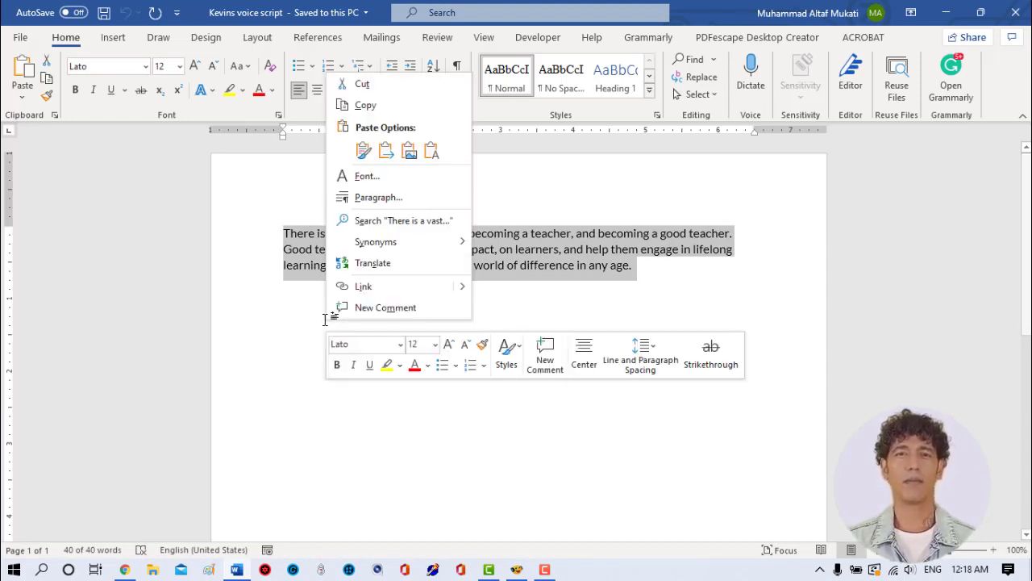
left_click(357, 104)
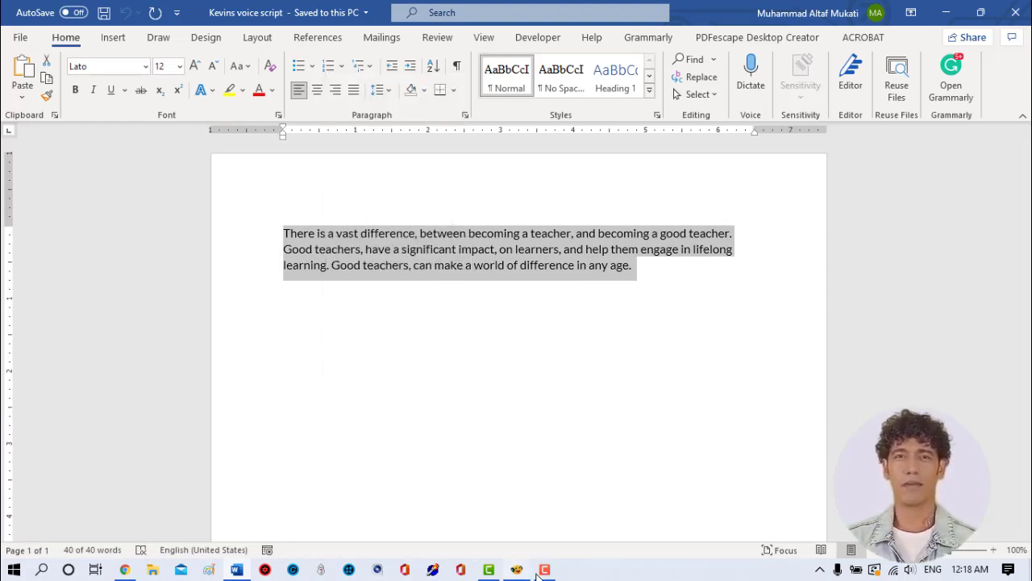
mouse_move(516, 570)
left_click(517, 500)
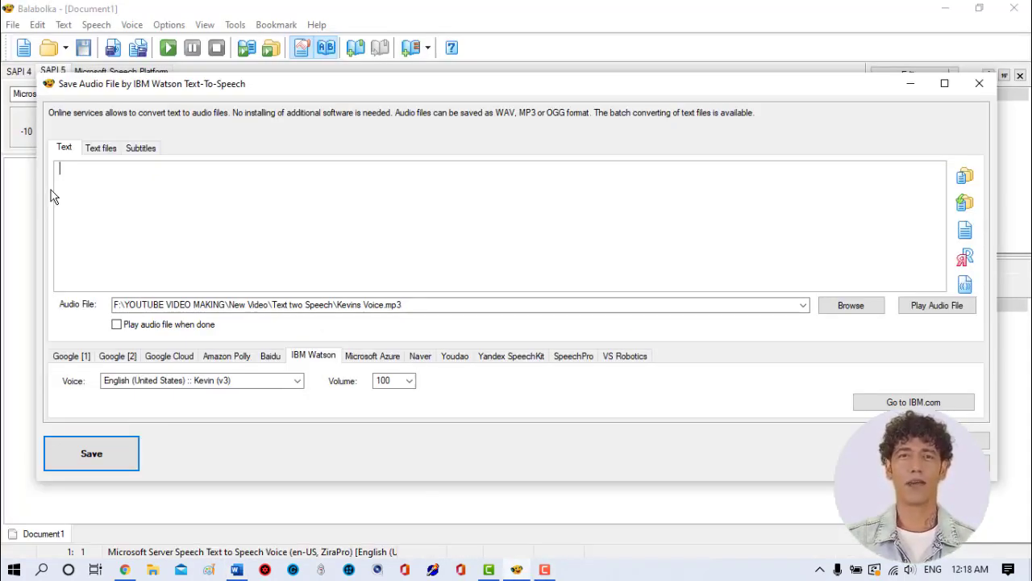
Paste the teacher paragraph and record it to Kevins Voice.mp3 with IBM Watson's Kevin (v3) voice.
key("ctrl+v")
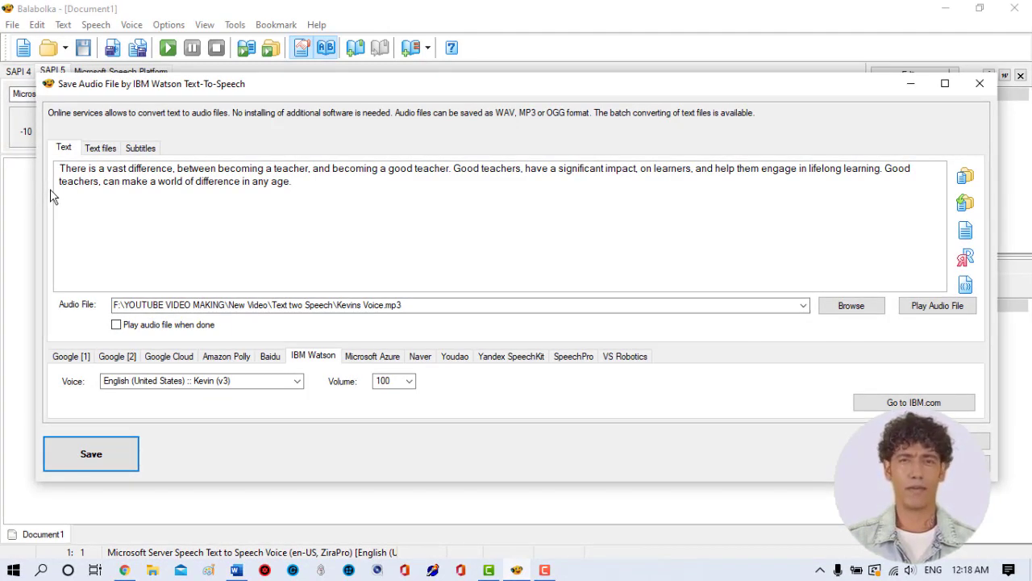
left_click(176, 308)
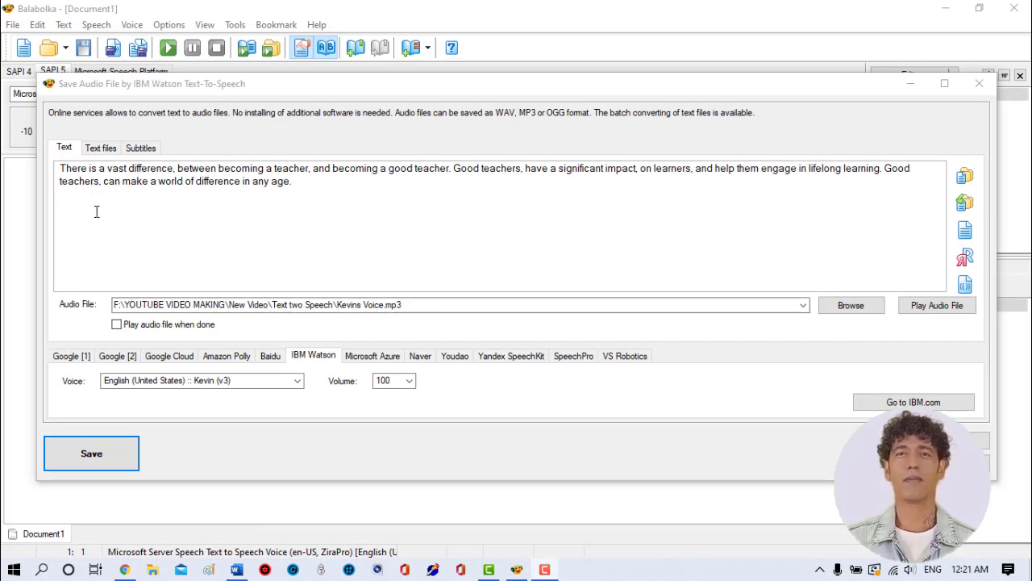
left_click(101, 150)
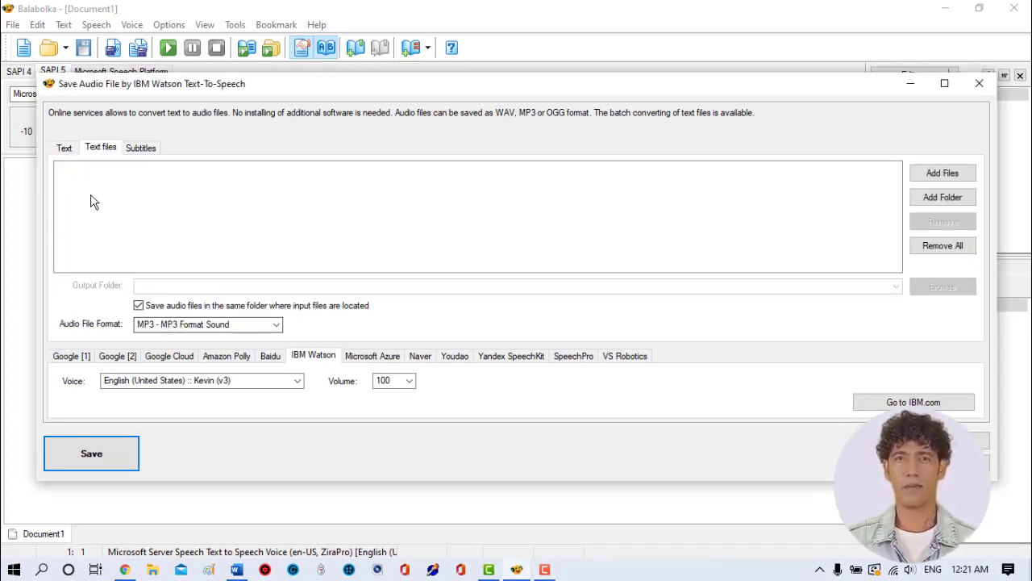
left_click(65, 150)
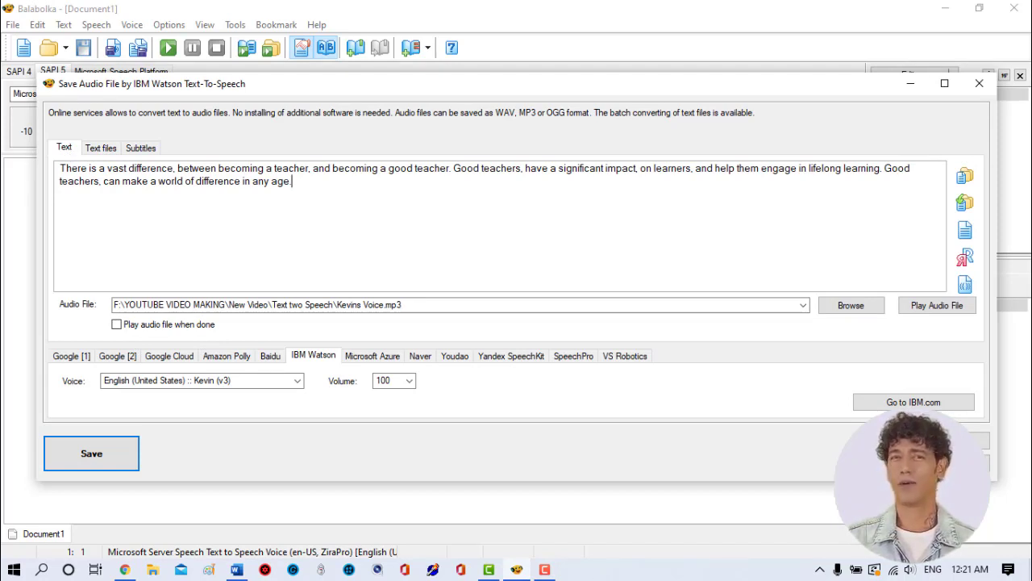
left_click(95, 459)
left_click(93, 456)
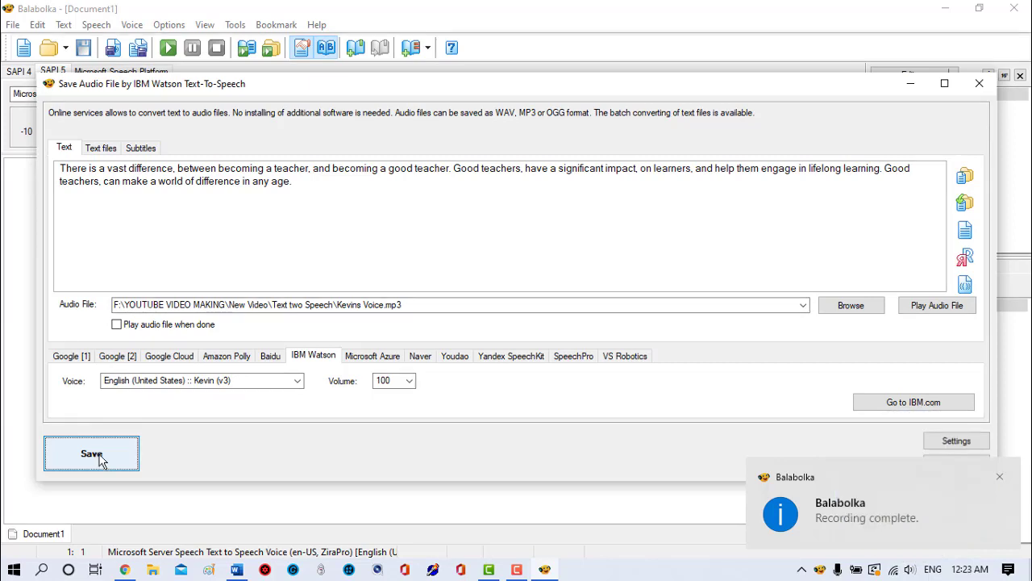
Play Kevins Voice from the Text two Speech folder in File Explorer.
left_click(155, 573)
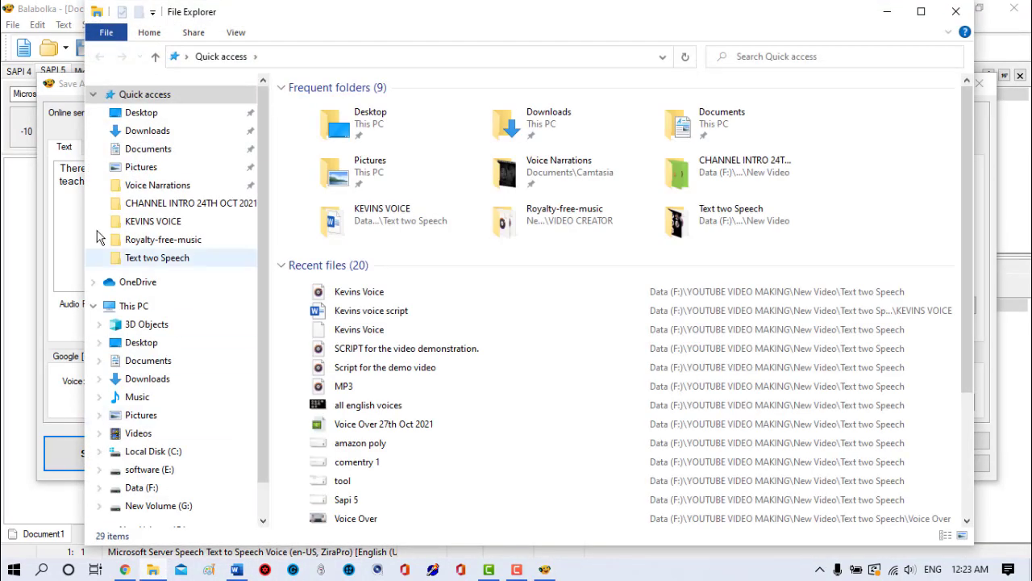
left_click(162, 257)
double_click(661, 222)
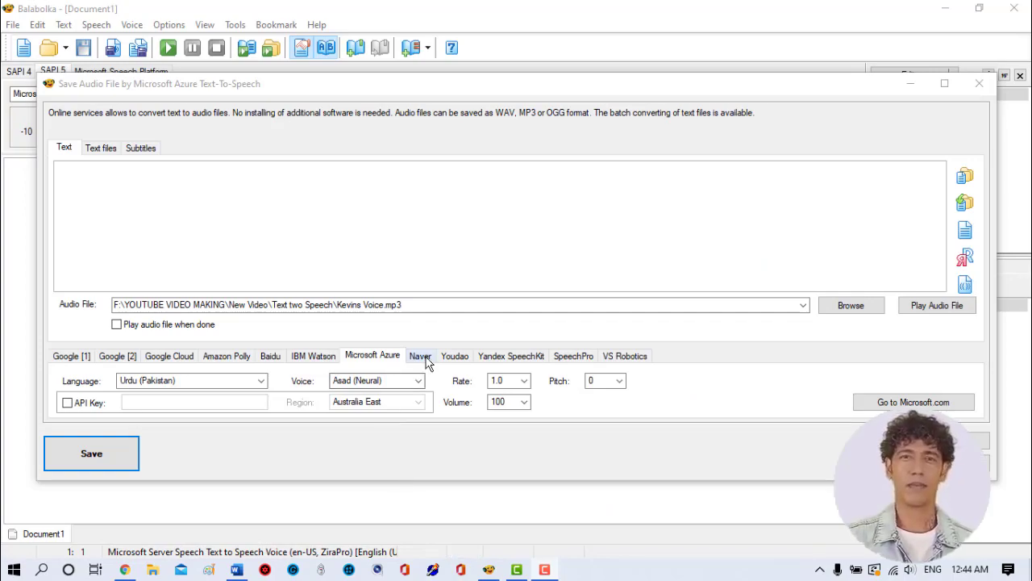
Keep Urdu (Pakistan) as the Azure language and choose the Asad (Neural) voice.
left_click(377, 359)
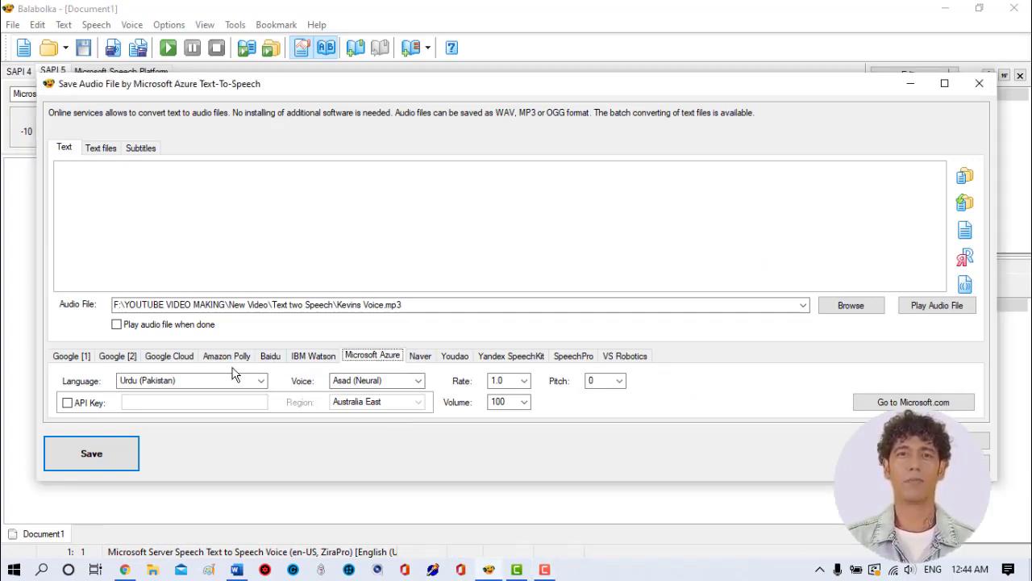
left_click(261, 381)
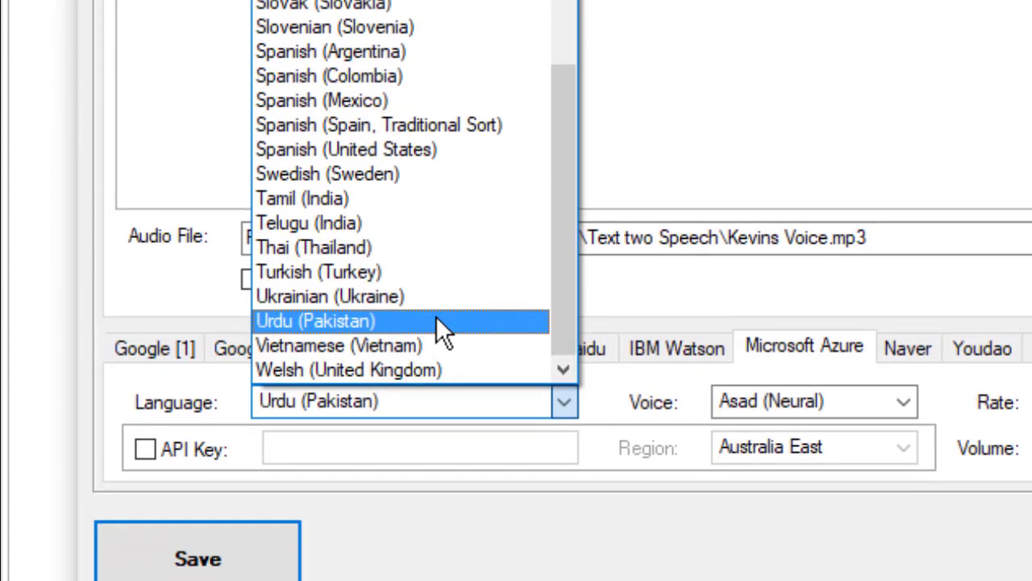
left_click(438, 323)
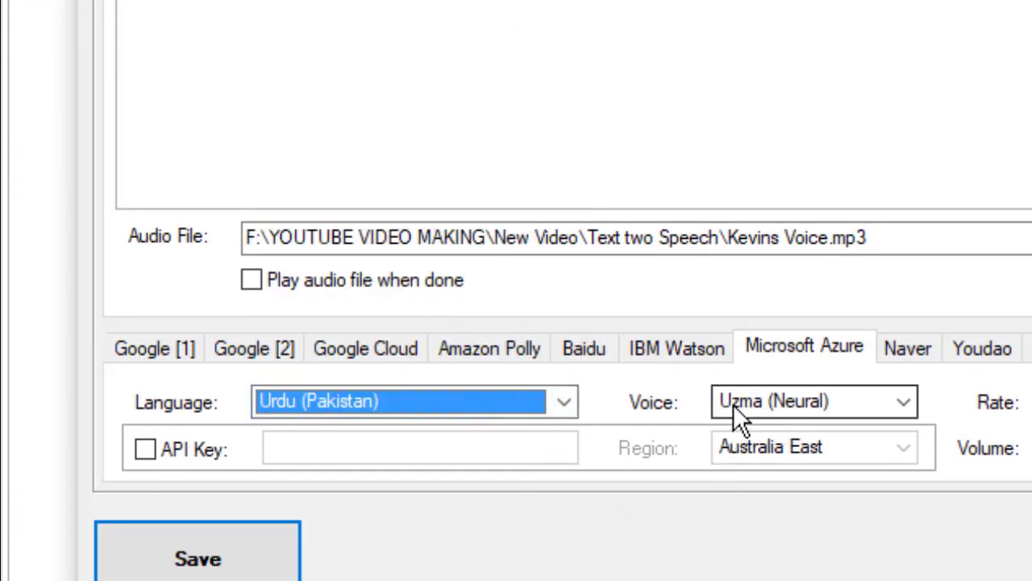
left_click(901, 397)
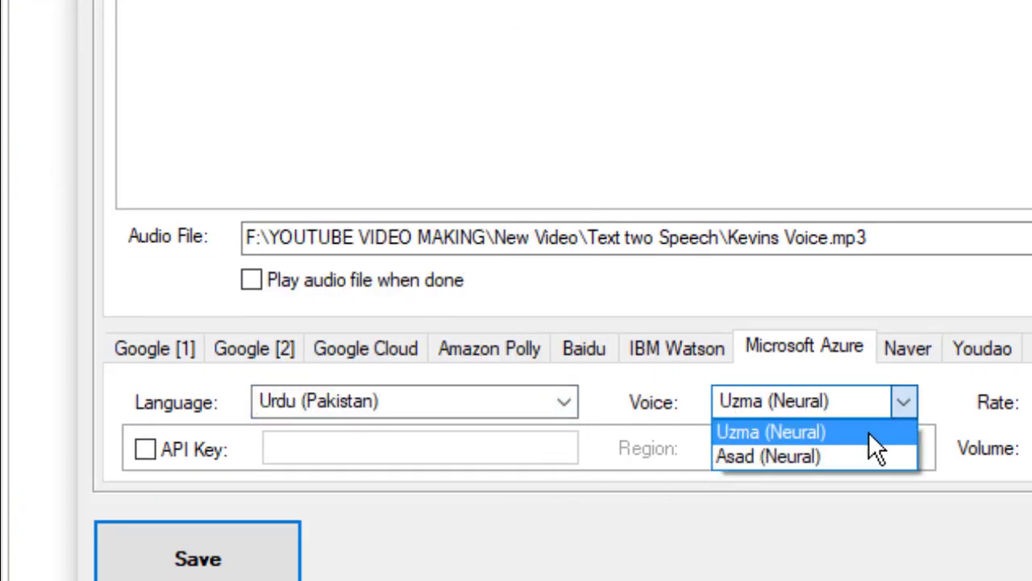
left_click(829, 454)
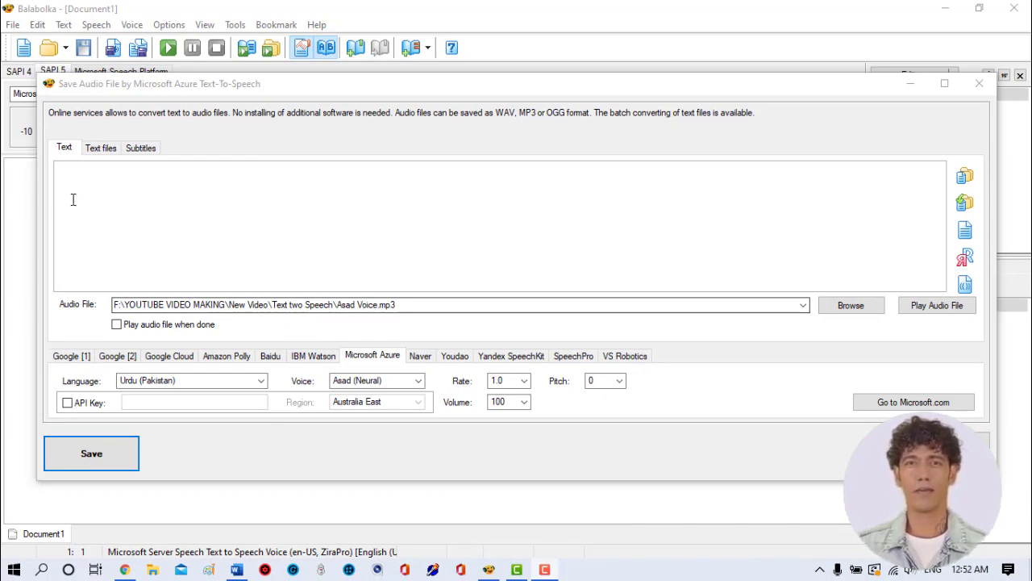
Paste the Urdu sentence and save it as Asad Voice.mp3.
left_click(66, 169)
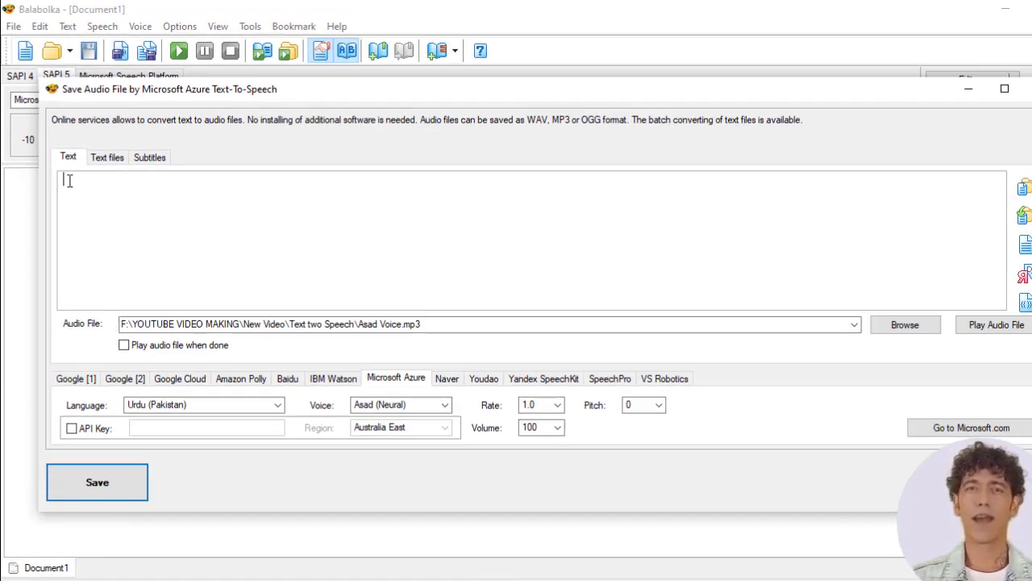
key("ctrl+v")
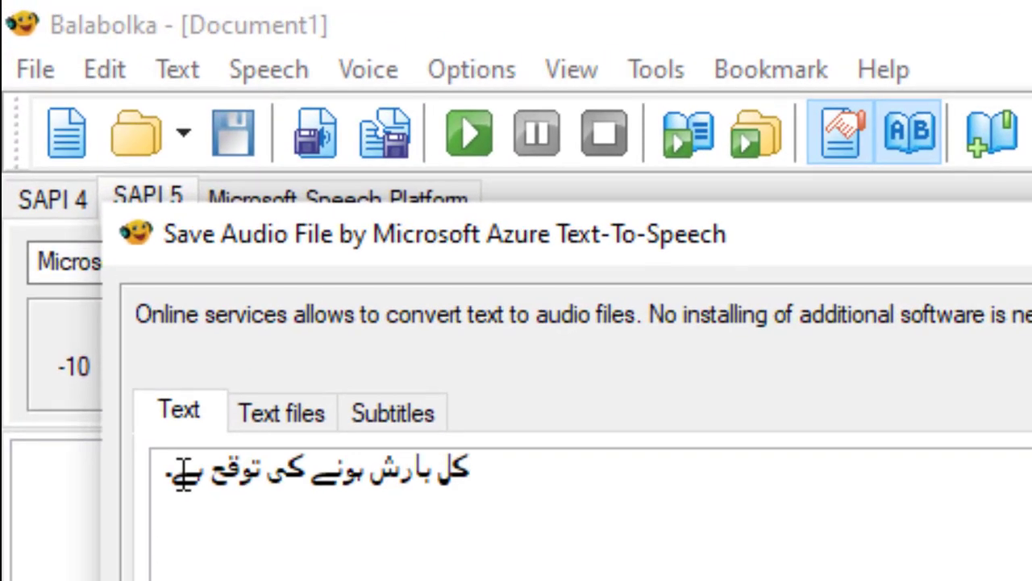
key("Home")
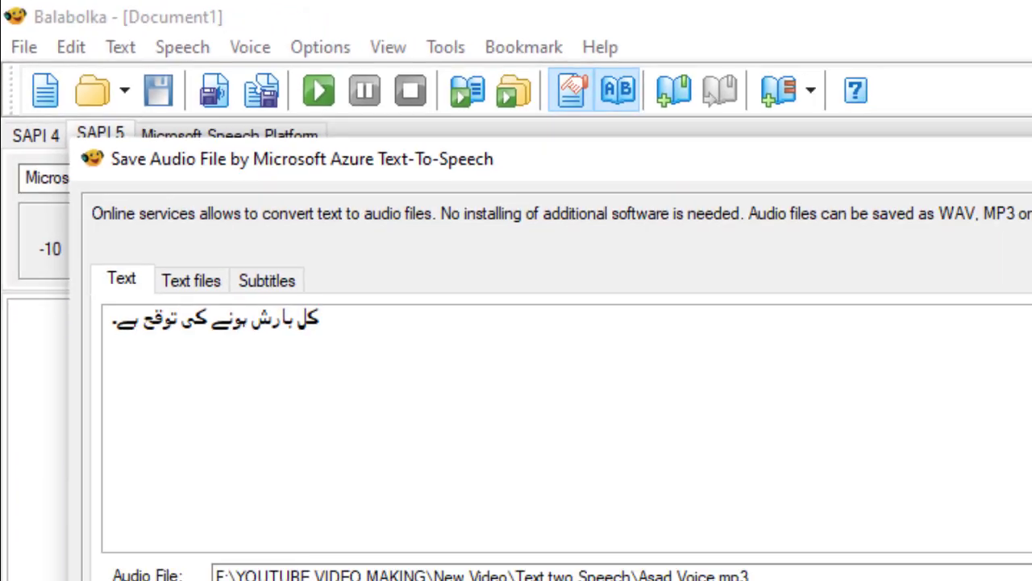
left_click(88, 454)
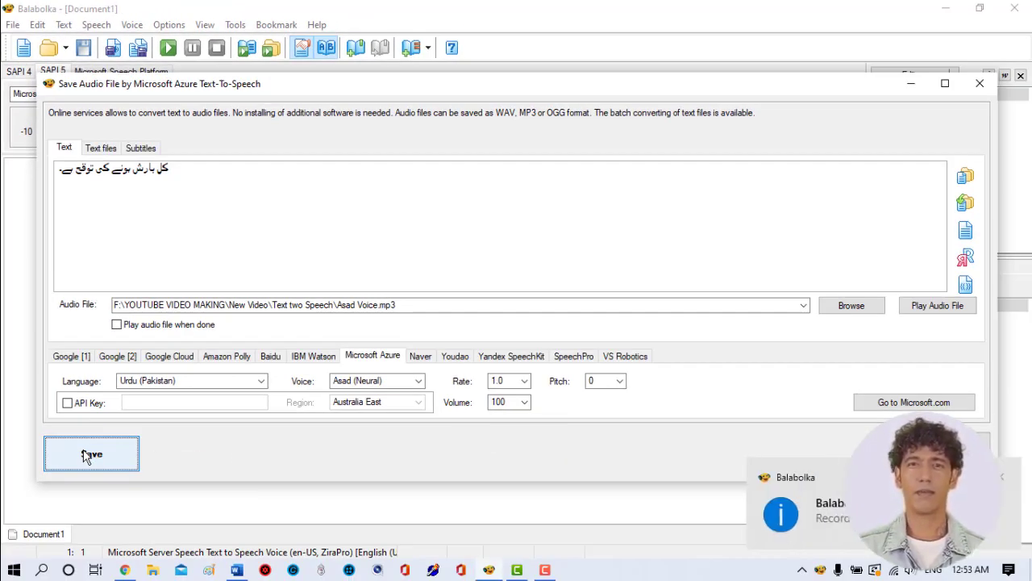
Play Asad Voice from the Text two Speech folder in Groove Music.
left_click(150, 574)
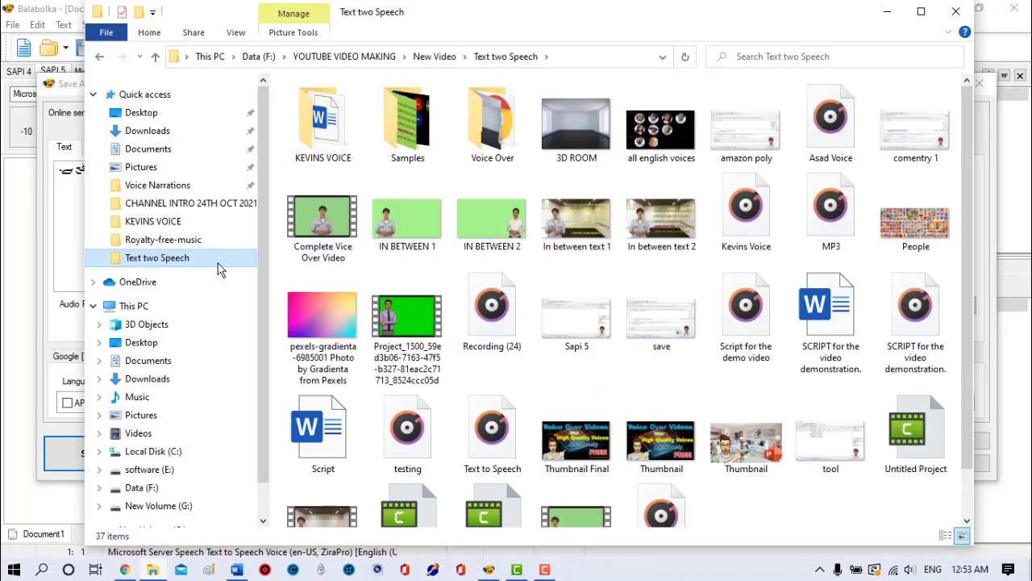
double_click(879, 113)
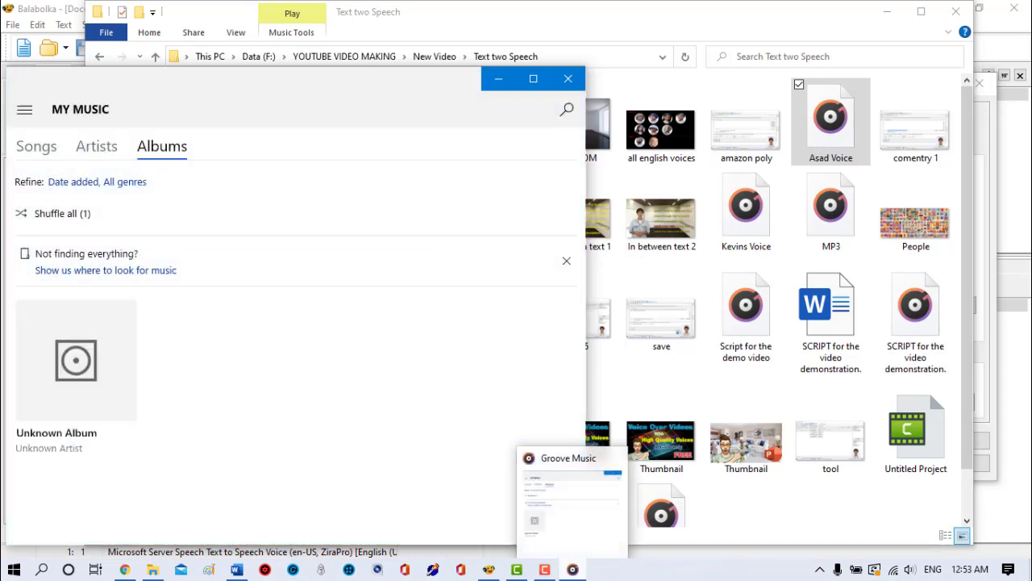